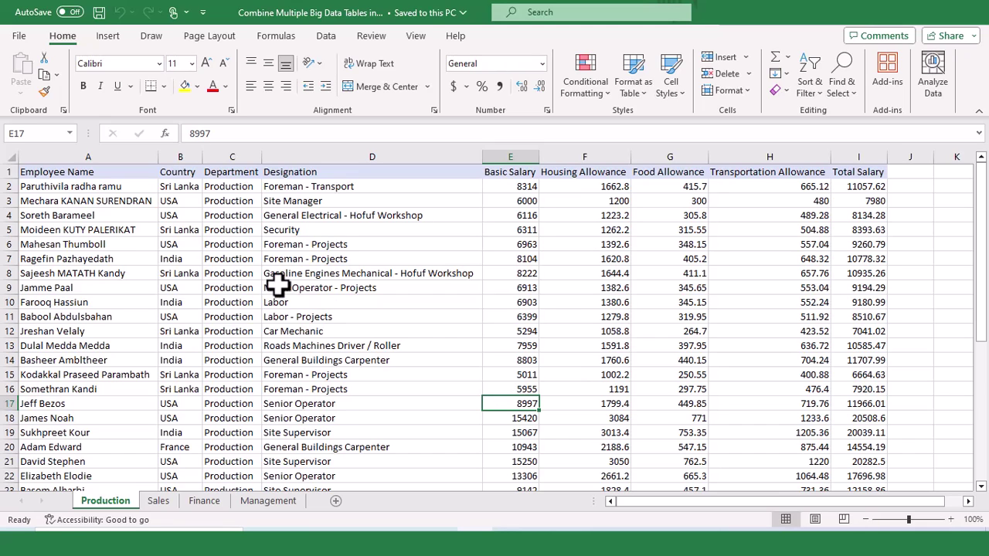
Look over the Production sheet's employee names, departments, designations and salary figures
left_click_drag(108, 216, 293, 304)
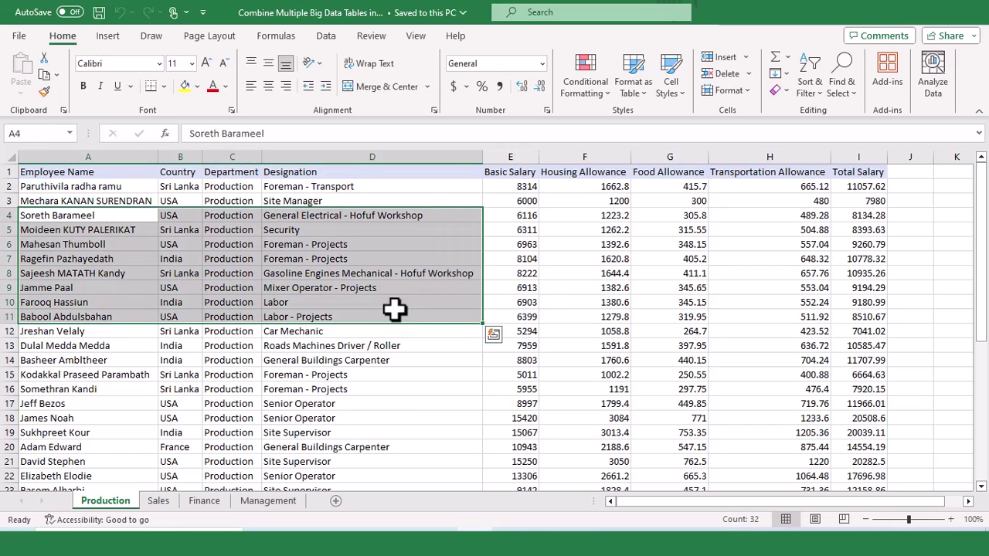
left_click(543, 288)
left_click_drag(545, 259, 273, 335)
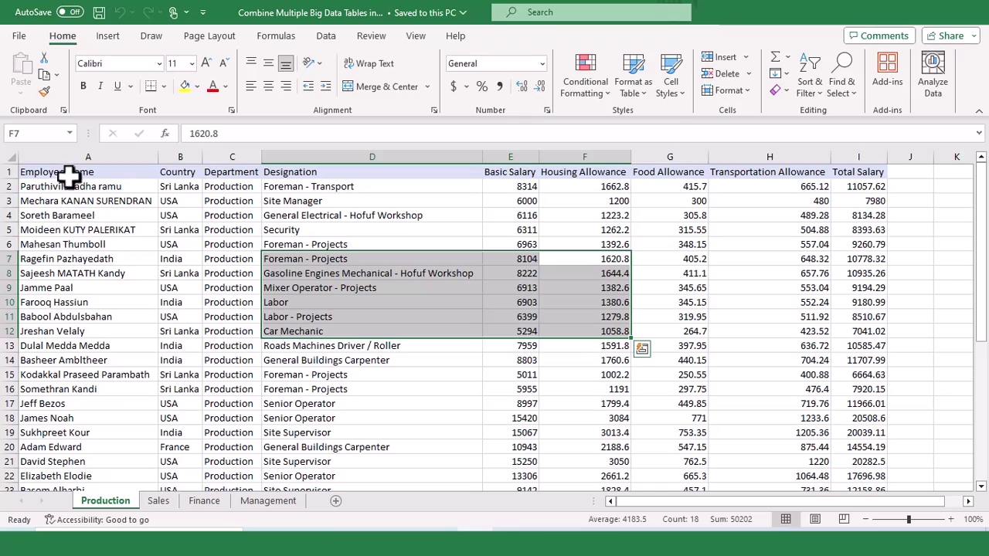
left_click_drag(70, 174, 225, 358)
left_click(337, 343)
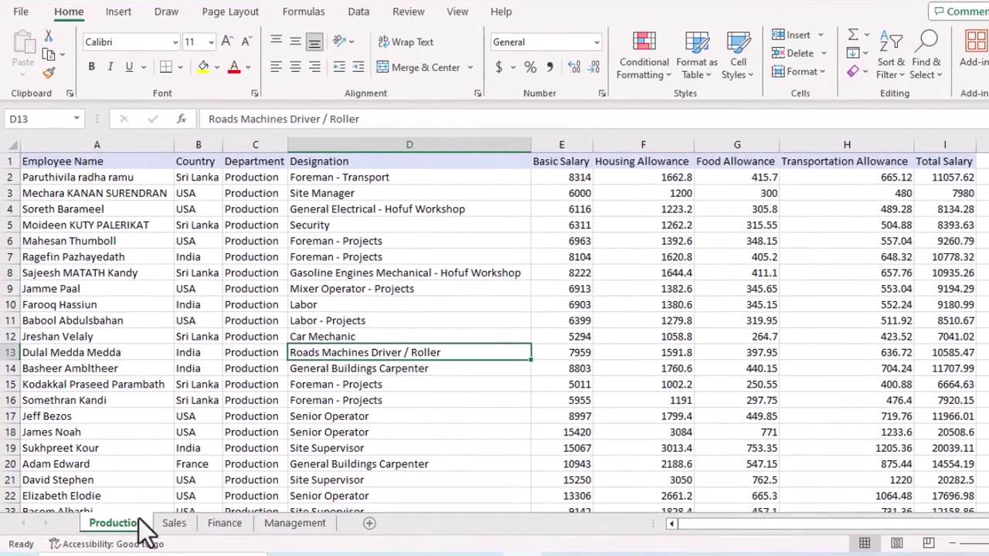
left_click(114, 256)
left_click_drag(114, 257, 464, 400)
mouse_move(559, 302)
left_mouse_down()
mouse_move(637, 360)
mouse_move(888, 360)
left_mouse_up()
left_click(642, 337)
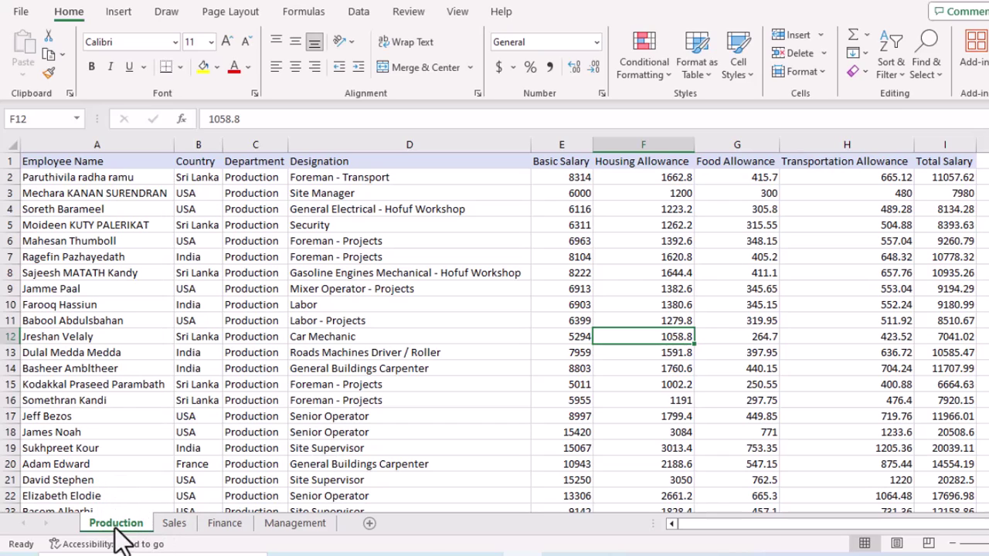
left_click_drag(103, 207, 100, 417)
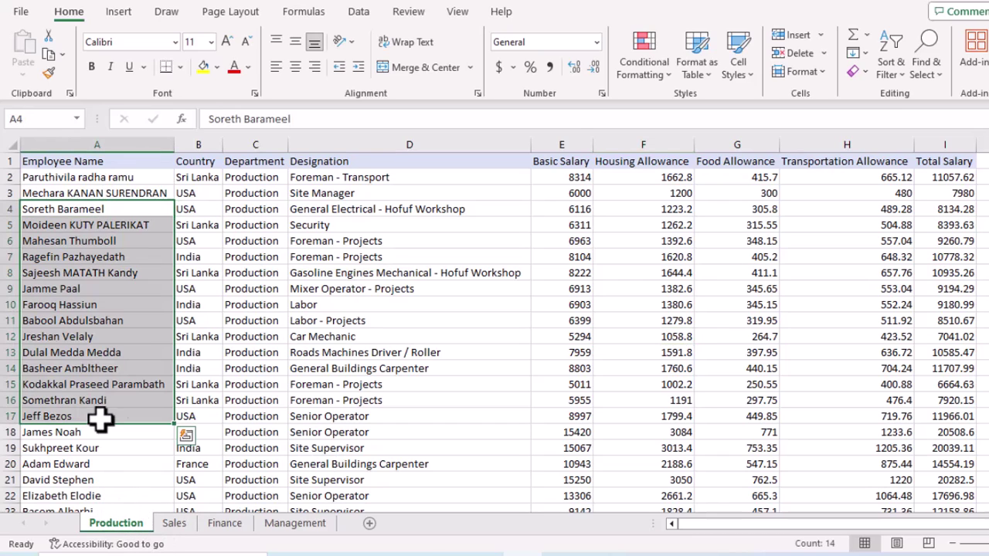
left_click(241, 256)
left_click_drag(241, 255, 250, 398)
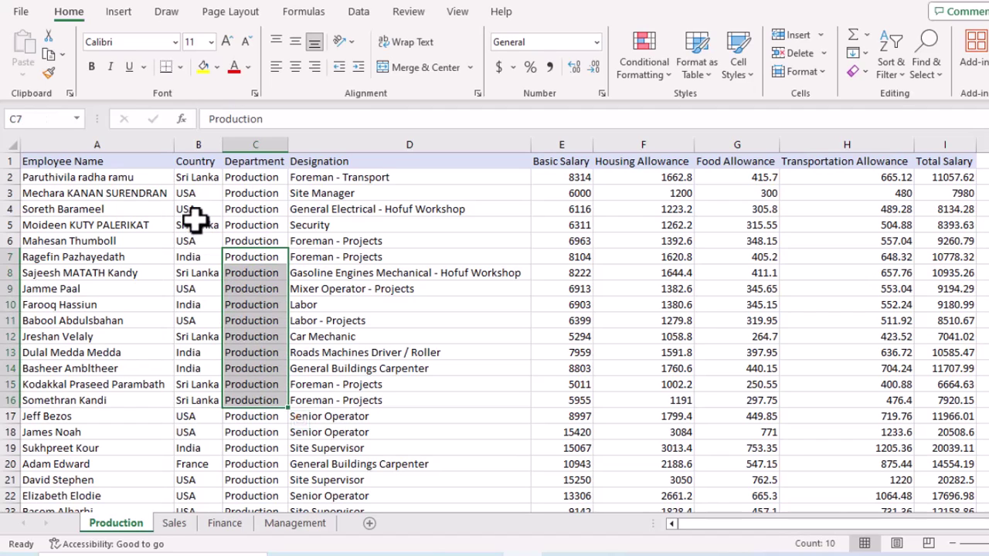
left_click_drag(194, 223, 364, 402)
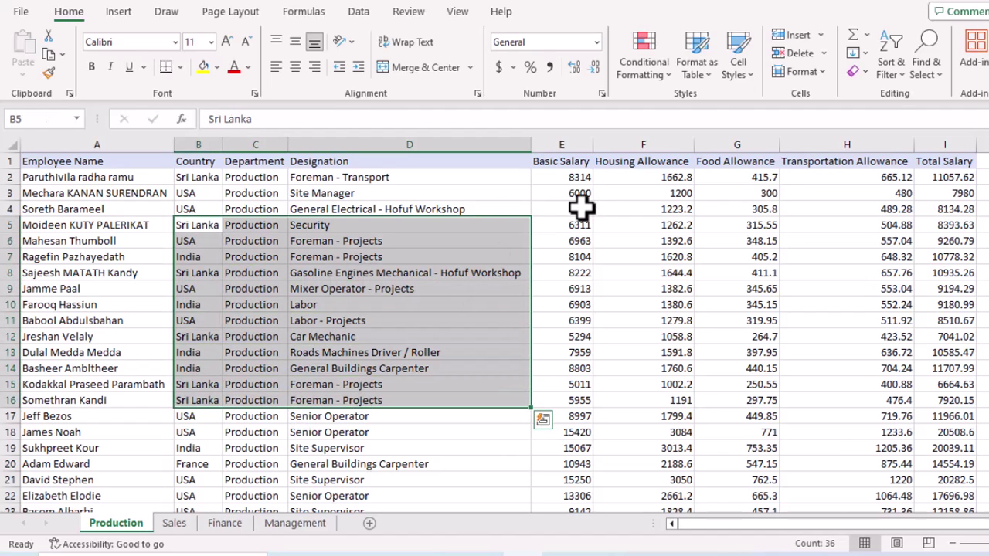
left_click_drag(580, 209, 936, 336)
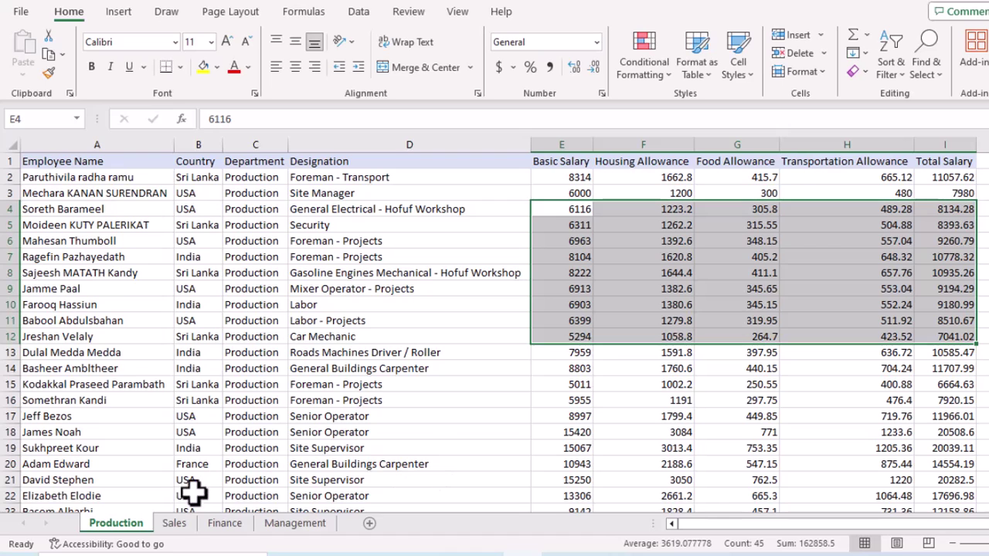
Look through the Sales, Finance and Management sheets, then return to Production
left_click(175, 523)
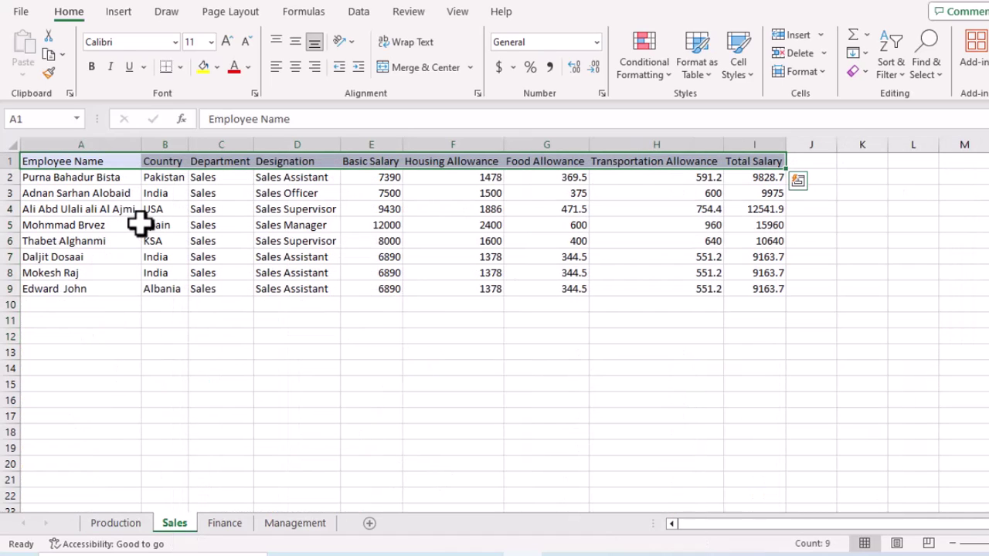
left_click_drag(138, 224, 313, 266)
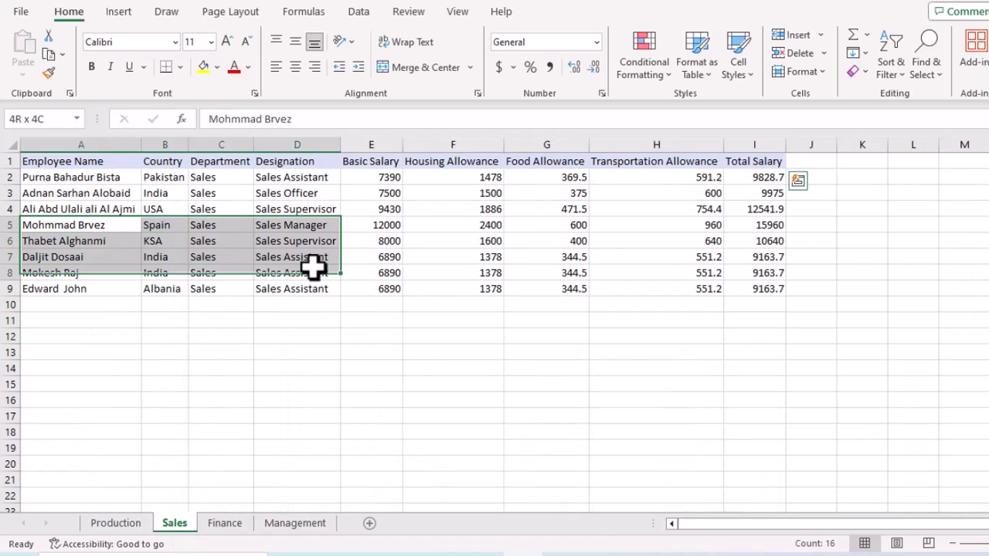
left_click(225, 523)
left_click(120, 204)
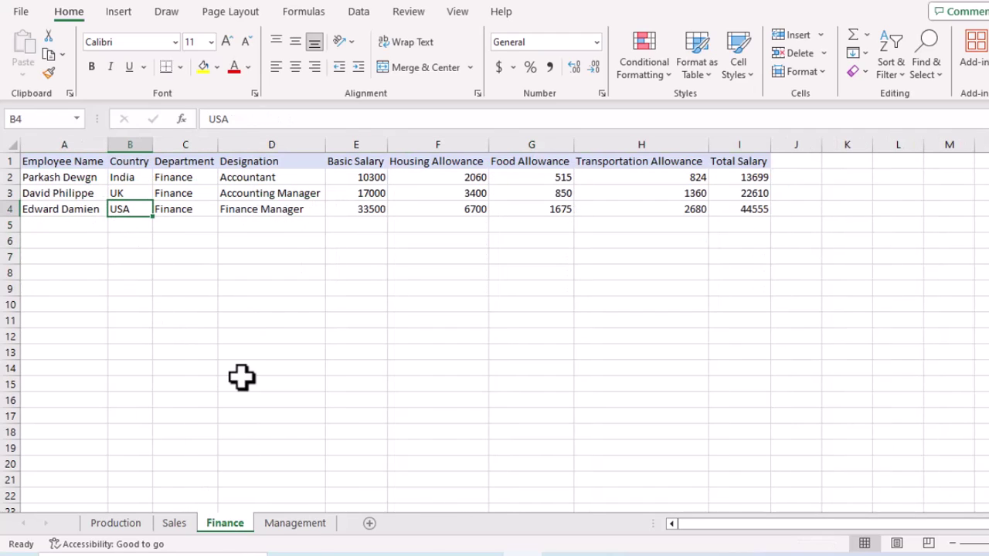
left_click(303, 526)
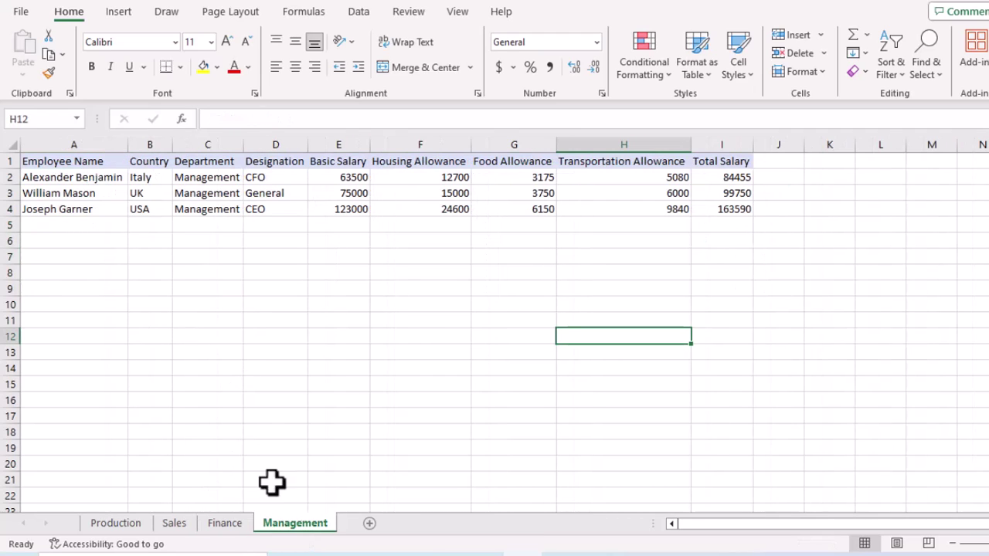
left_click(84, 179)
left_click(201, 354)
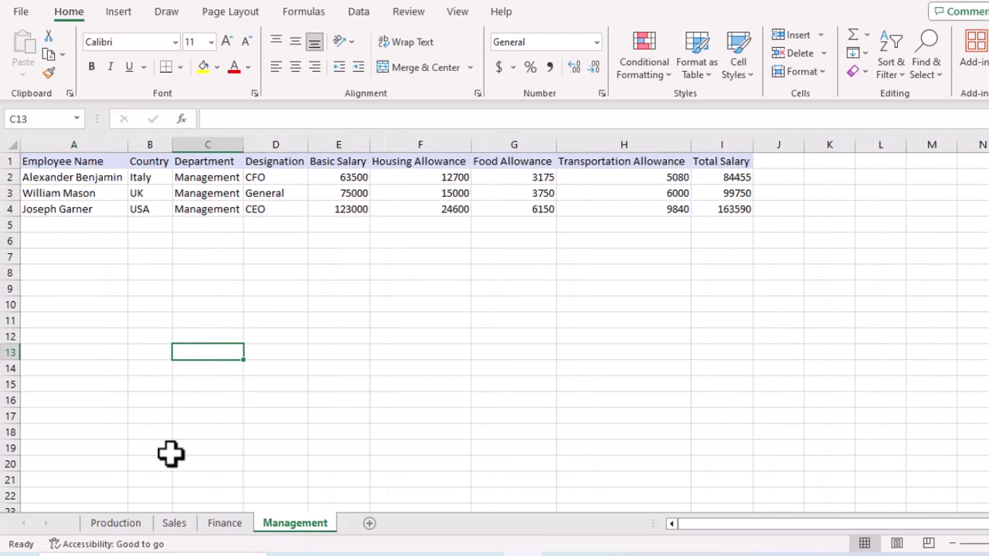
left_click(120, 525)
Review the Production employee names in column A and the Department values in column C
left_click(146, 432)
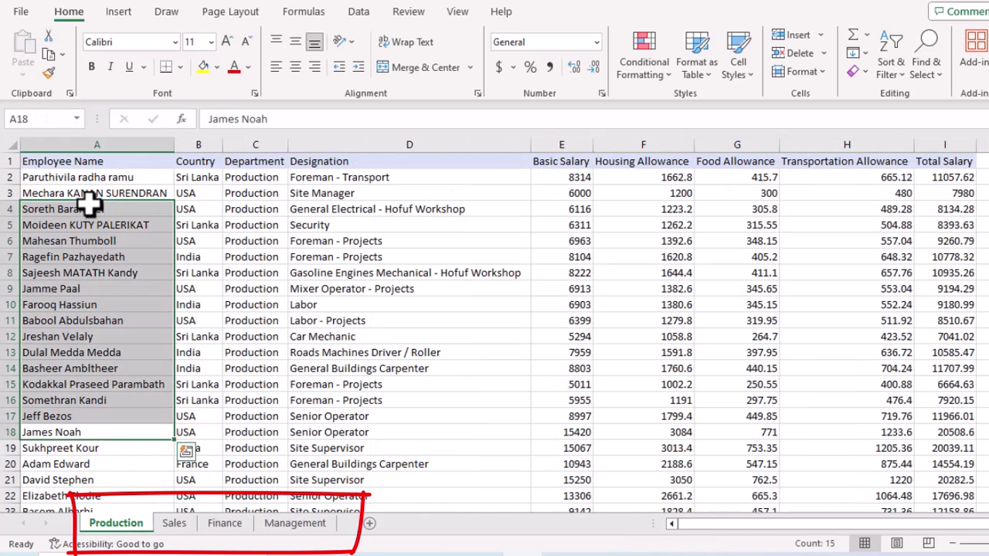
left_click(87, 179)
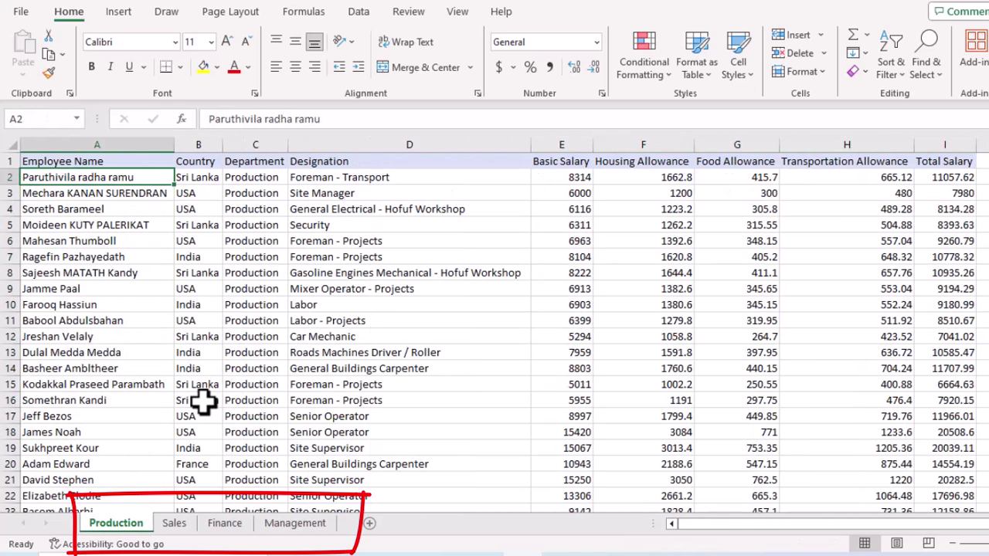
left_click_drag(112, 210, 100, 353)
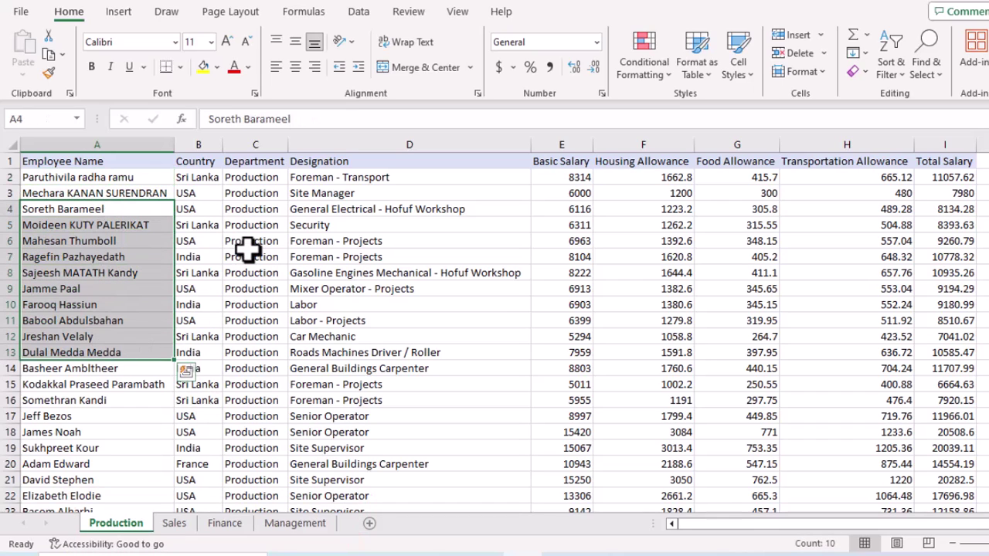
left_click_drag(250, 243, 254, 368)
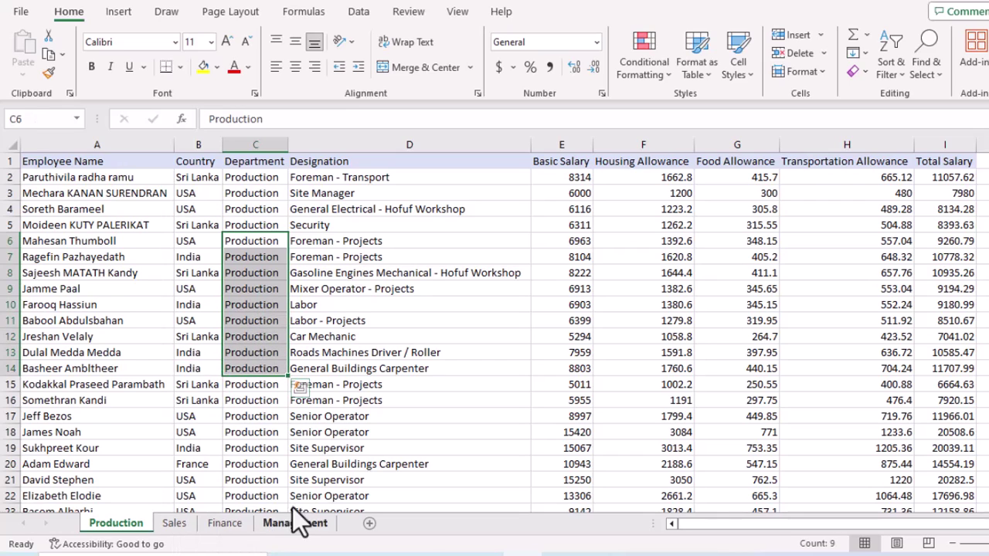
left_click(317, 429)
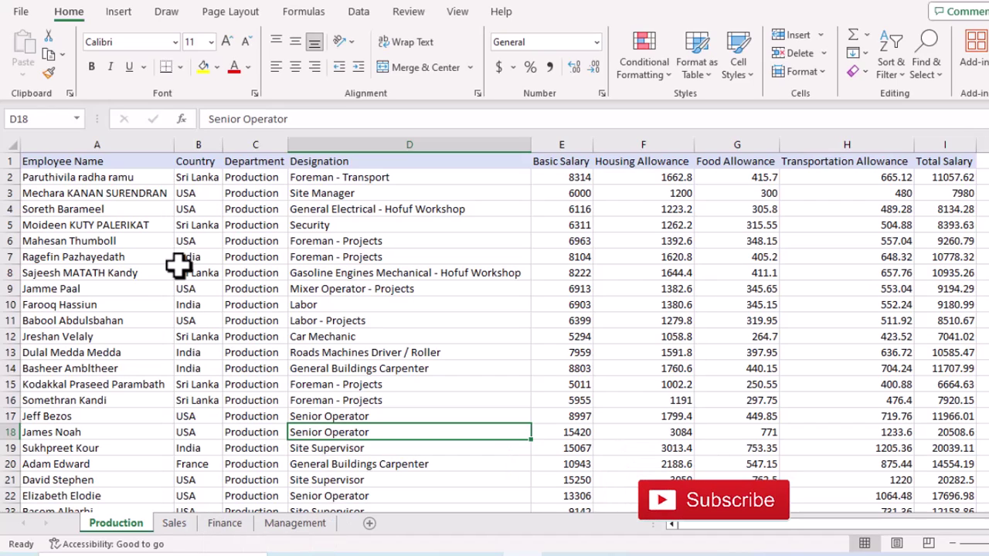
key("Up")
key("Up")
key("Up")
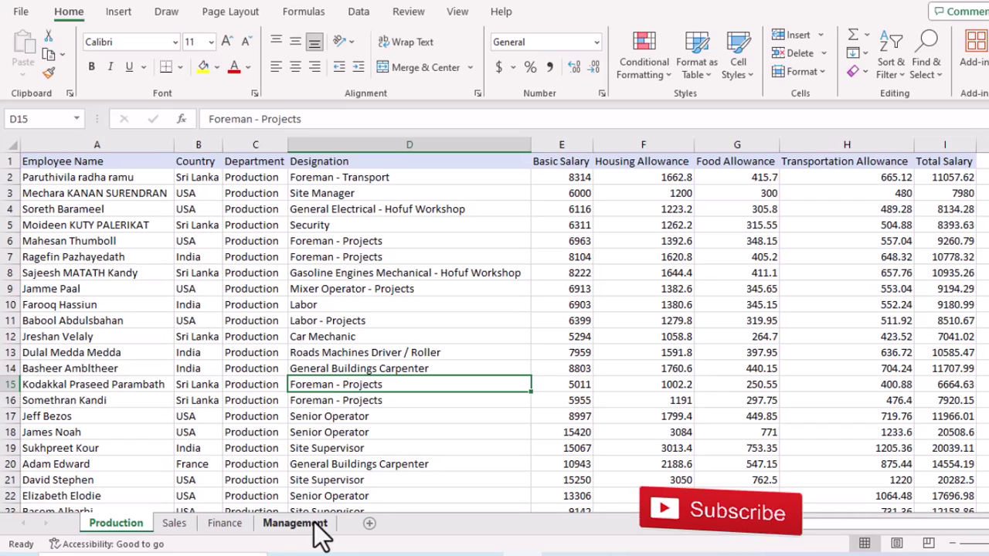
Open Create Table for the Production range $A$1:$I$40 with 'My table has headers' checked
left_click(260, 286)
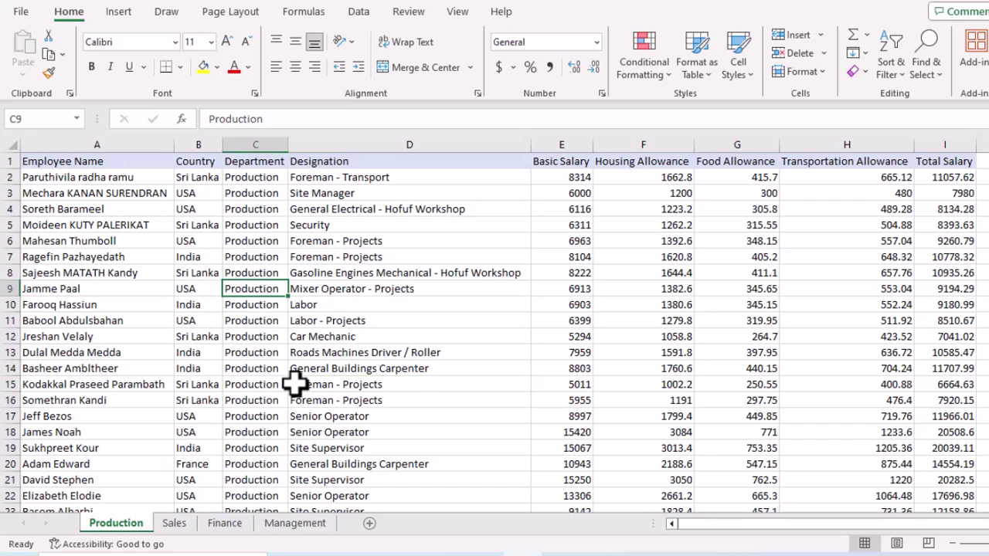
key("ctrl+t")
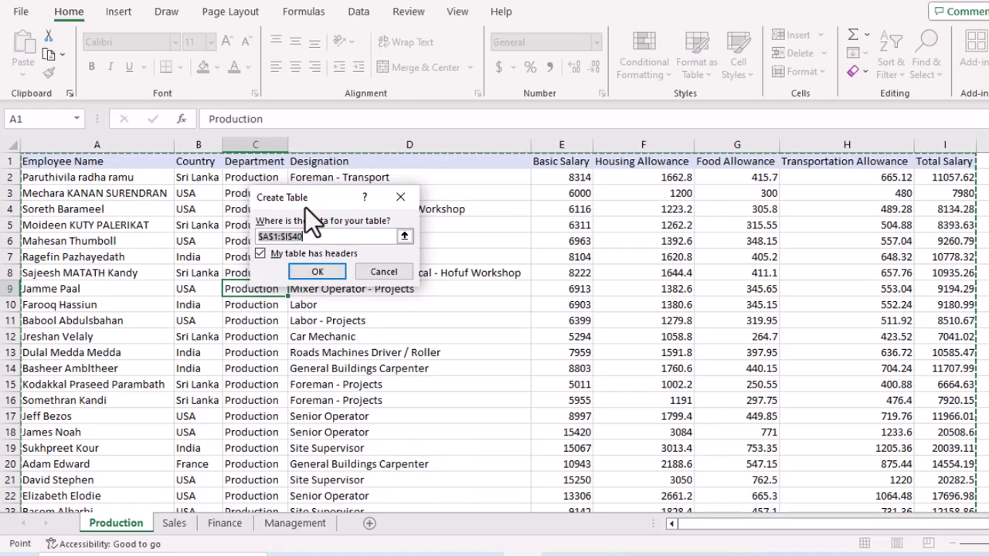
left_click_drag(316, 205, 330, 212)
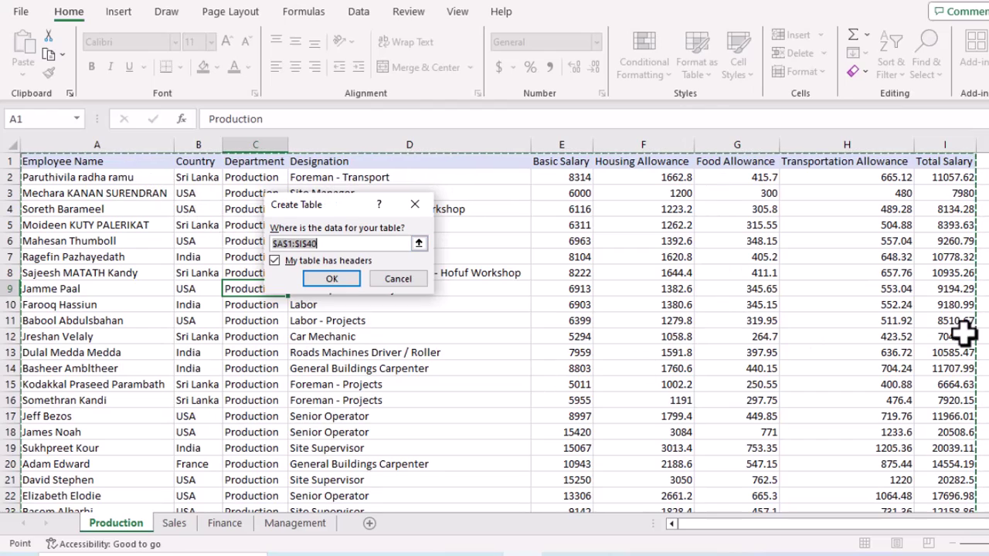
scroll(970, 166, "down", 6)
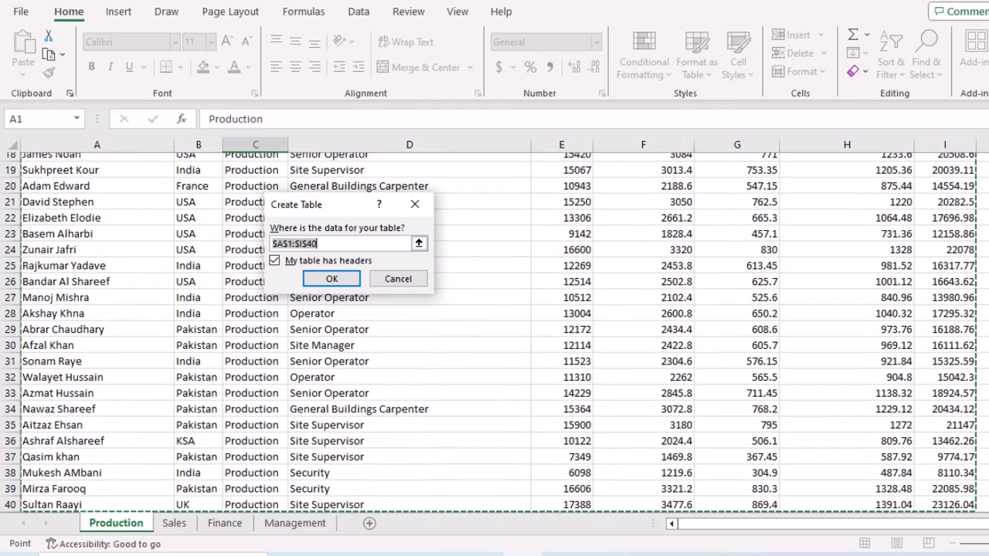
scroll(921, 205, "up", 6)
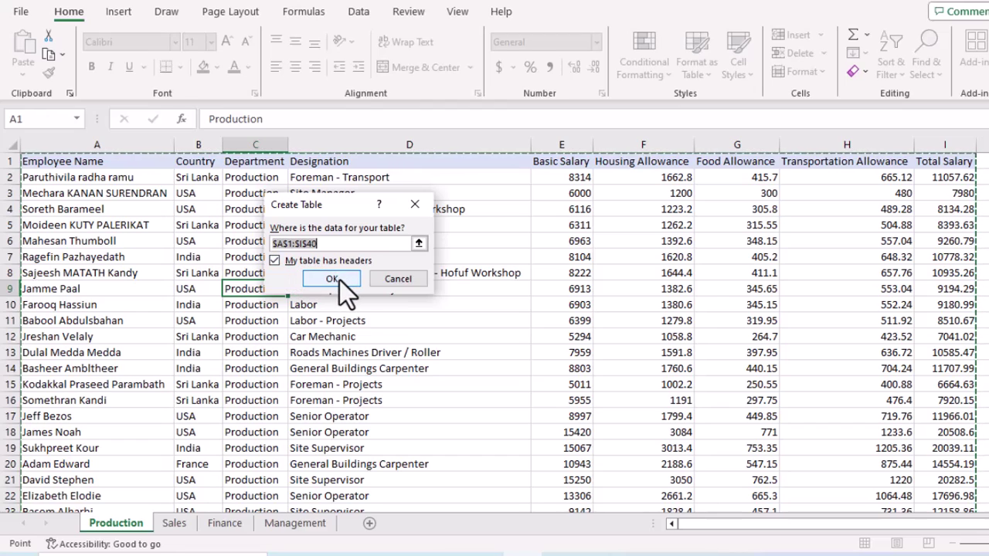
Create the Production table and rename it from Table1 to Production
left_click(339, 280)
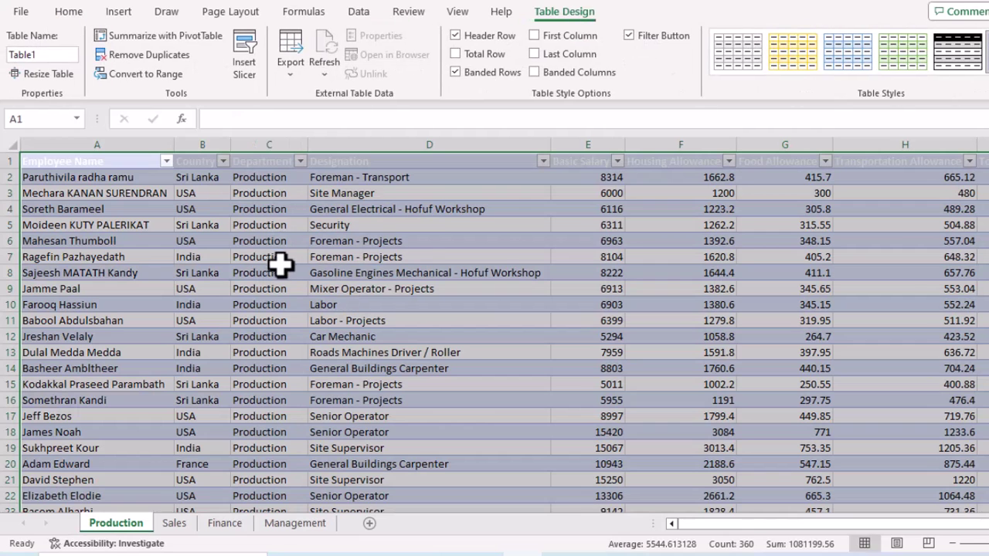
left_click(275, 260)
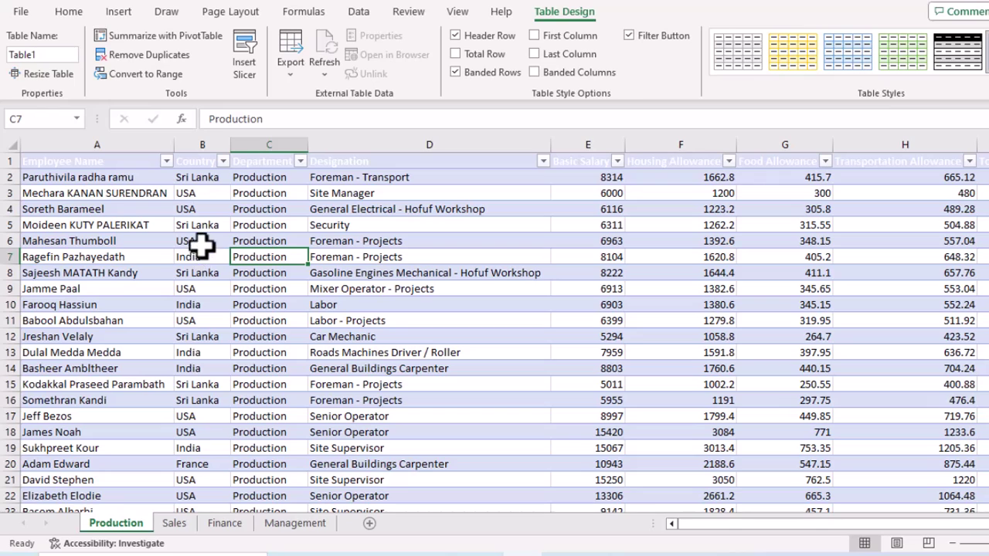
left_click(39, 54)
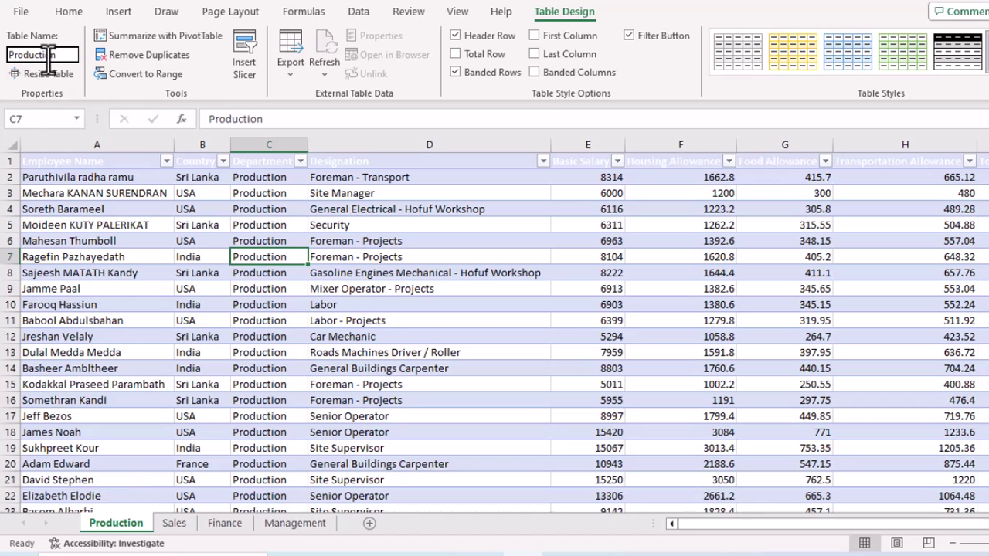
key("Return")
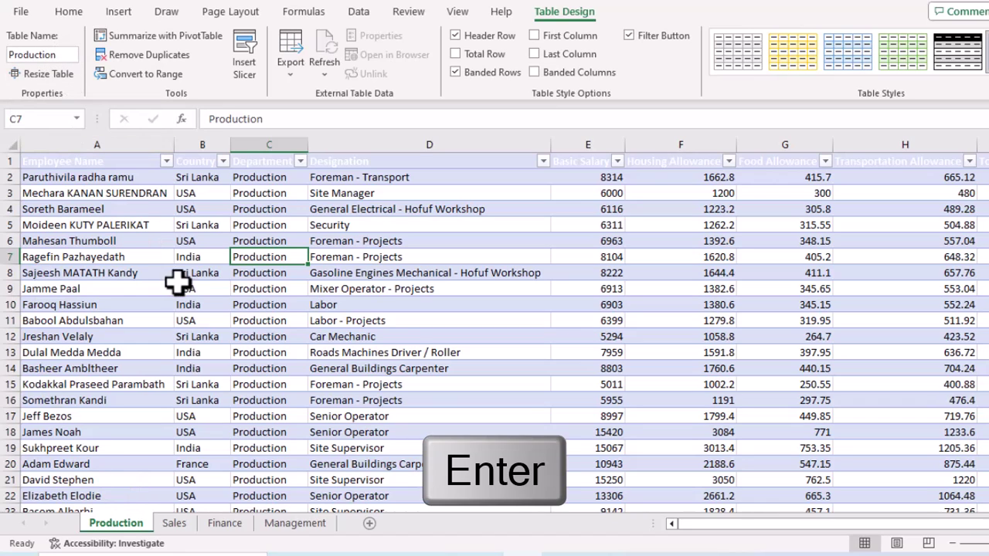
left_click(182, 333)
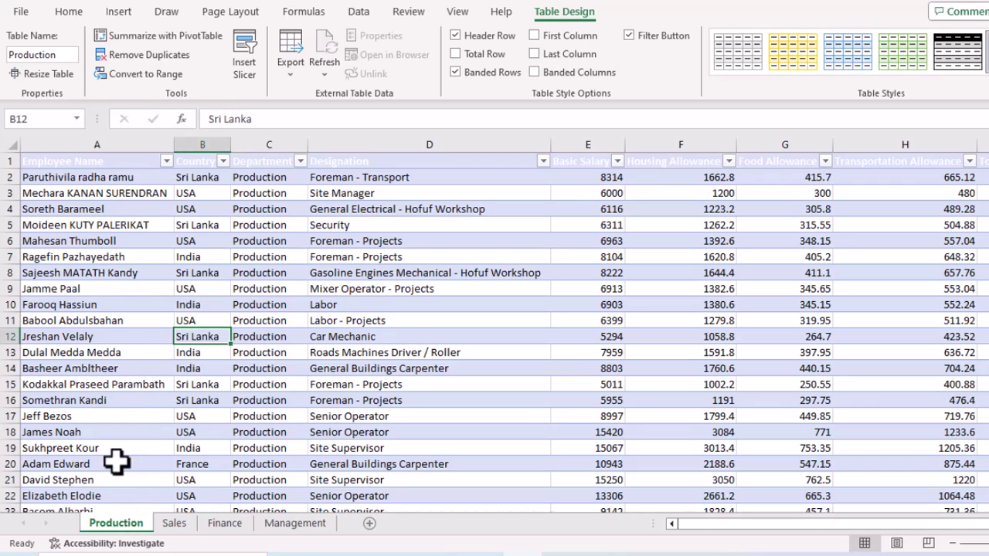
Select the Production table by name from the Name Box list to confirm it exists
left_click(76, 120)
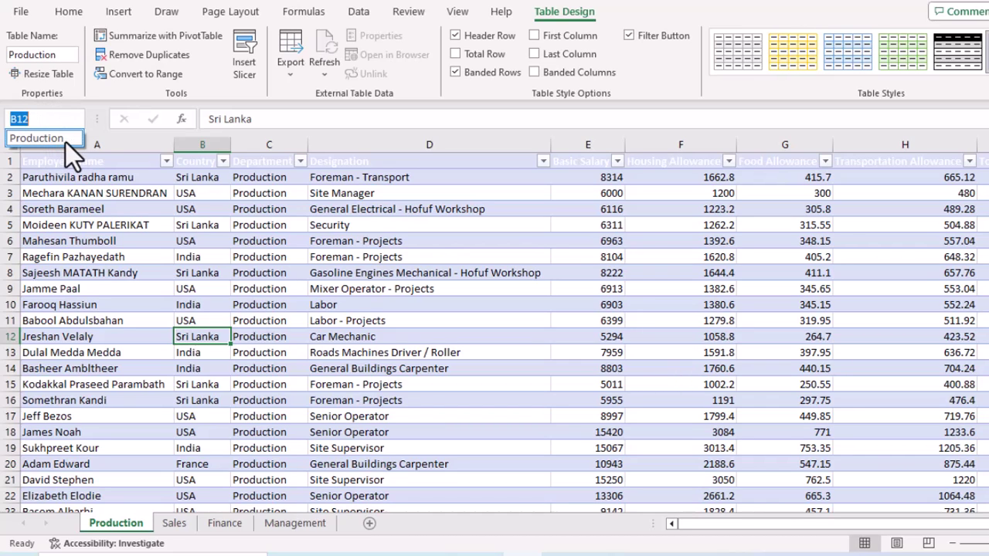
left_click(66, 142)
left_click_drag(97, 240, 74, 113)
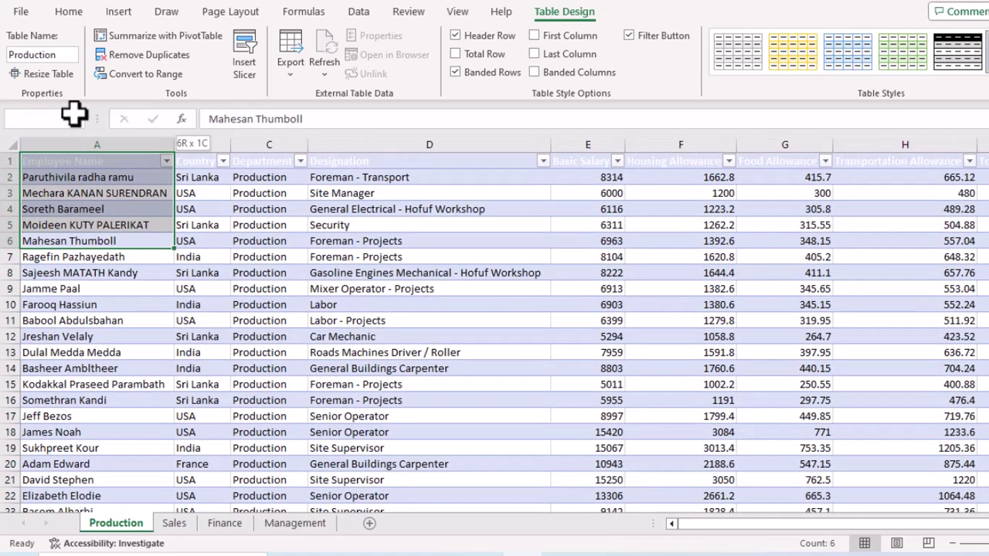
left_click(88, 207)
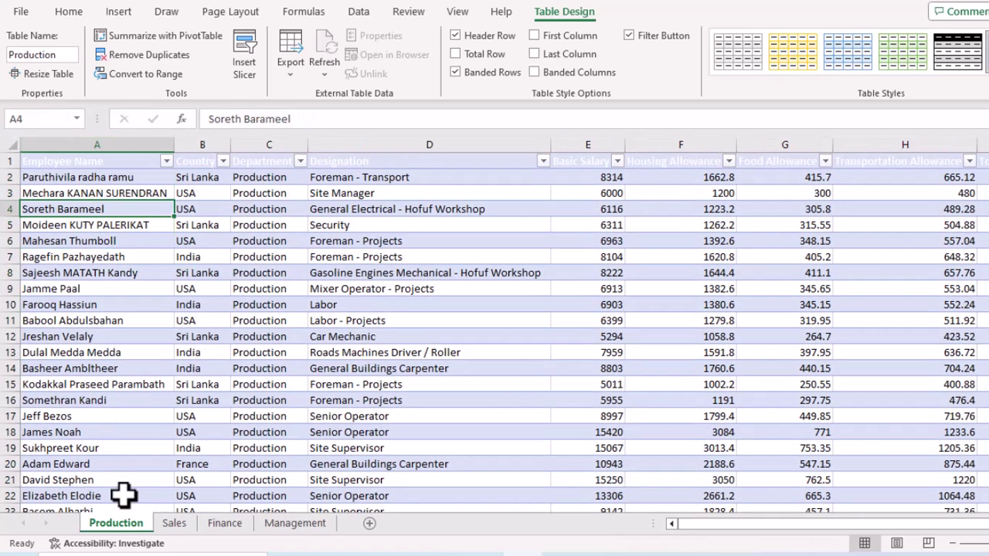
Convert the Sales sheet's data into an Excel table named Sales
left_click(182, 524)
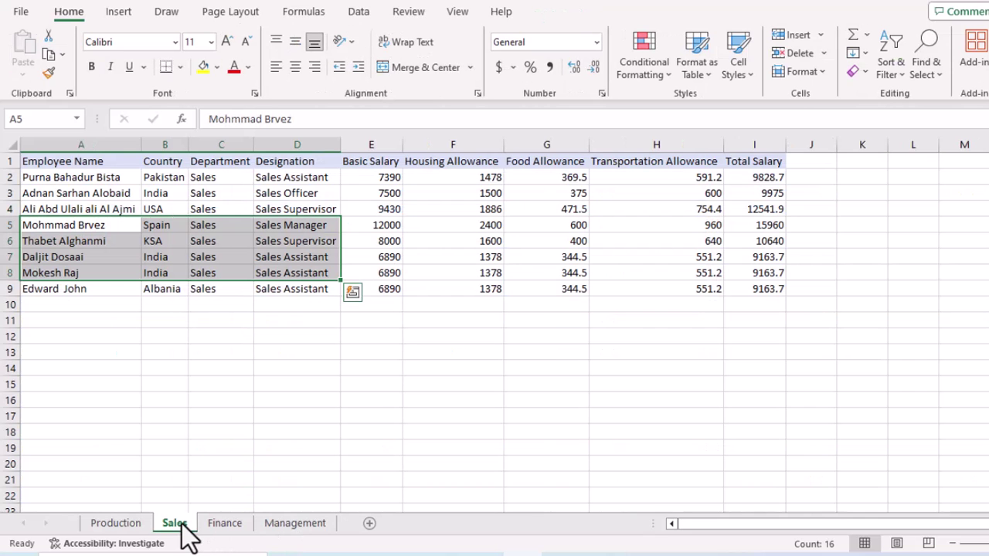
left_click(180, 244)
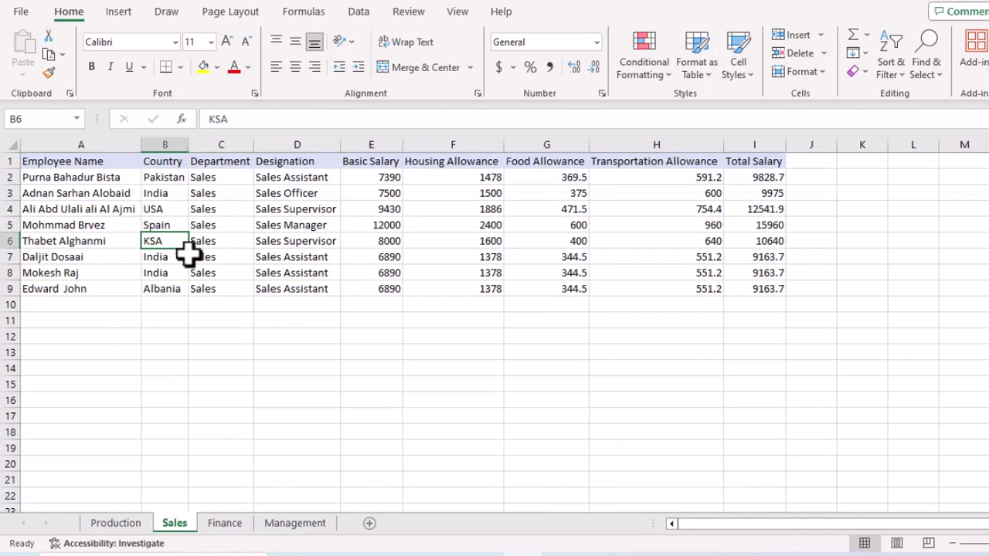
key("ctrl+t")
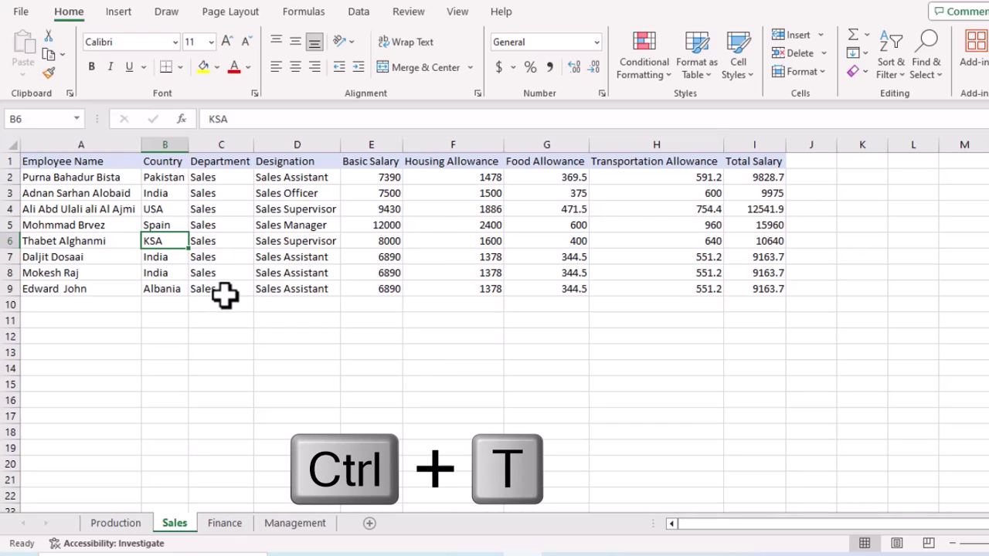
left_click(329, 282)
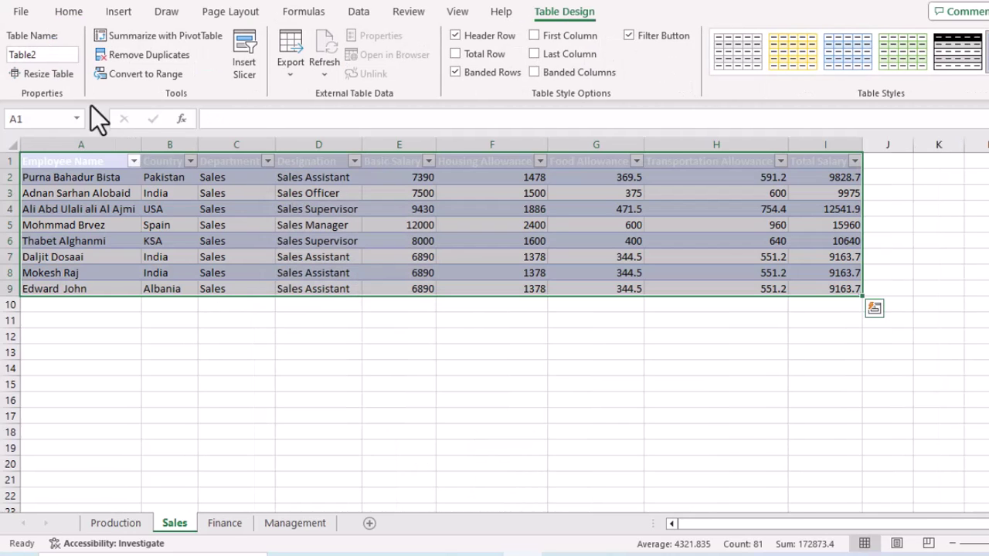
left_click(45, 59)
type("Sales")
key("Return")
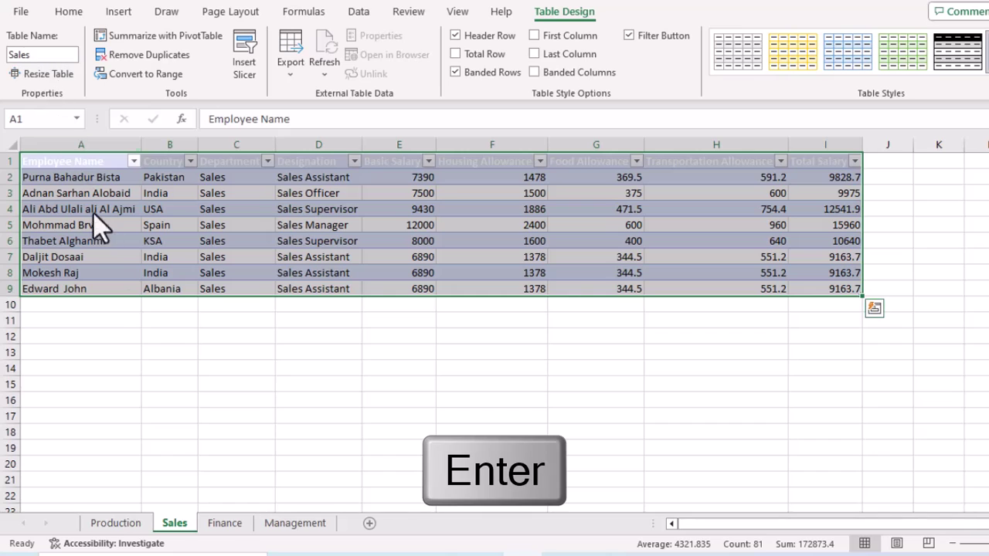
left_click(230, 527)
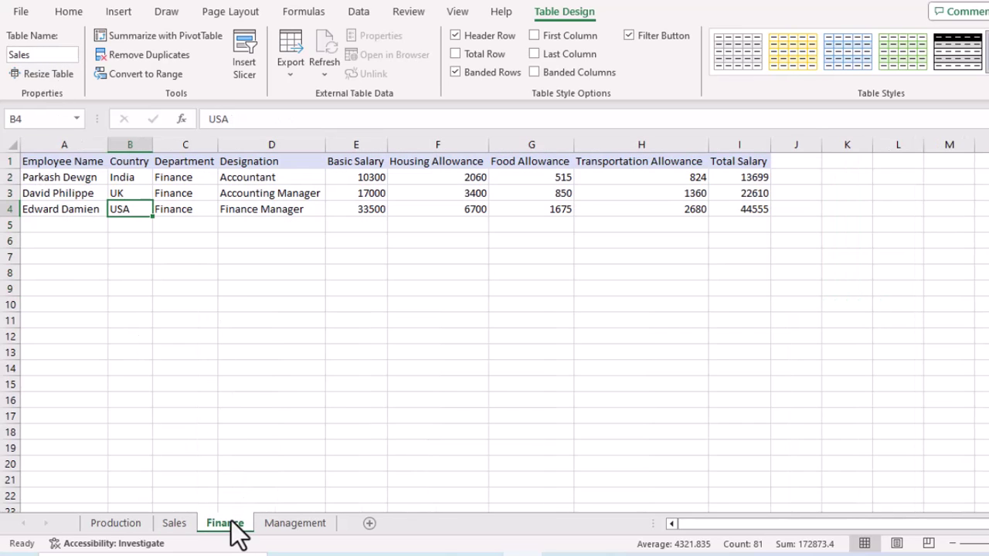
Convert the Finance sheet's data into a table named Finance
left_click(249, 204)
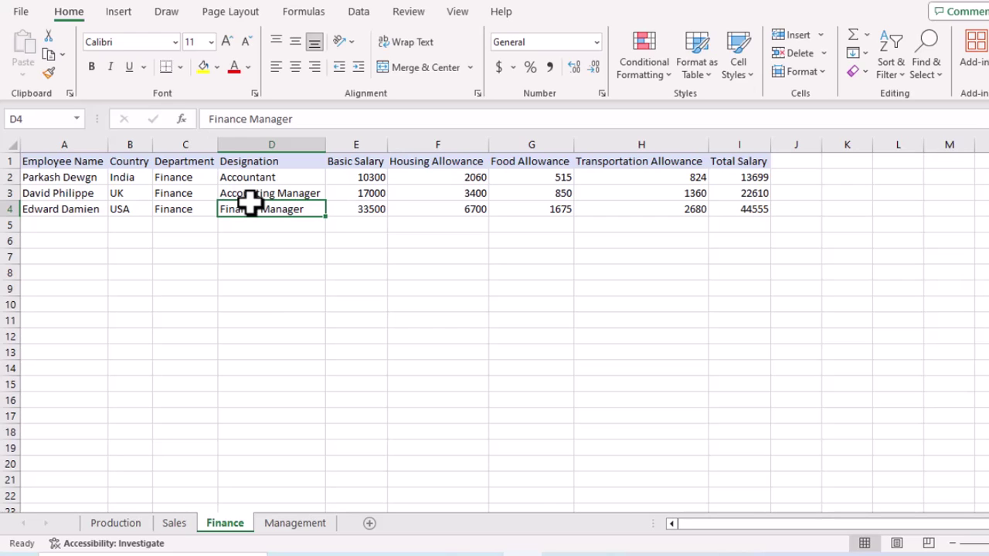
key("ctrl+t")
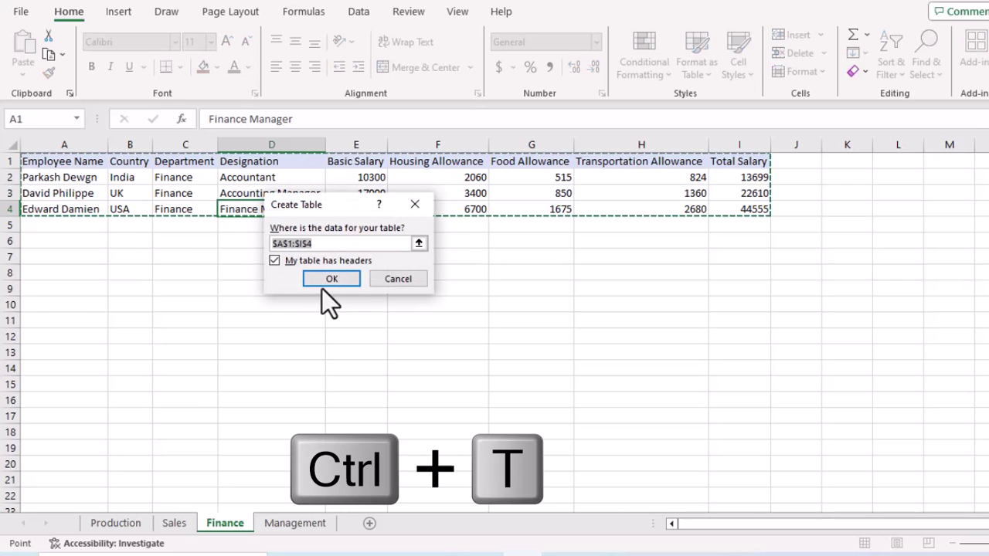
key("Return")
left_click(59, 57)
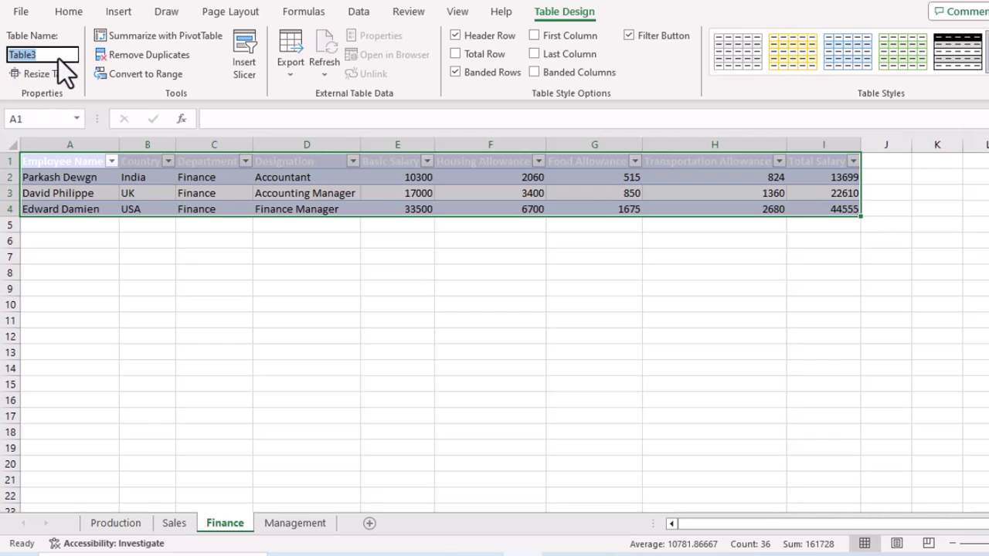
type("Finance")
key("Return")
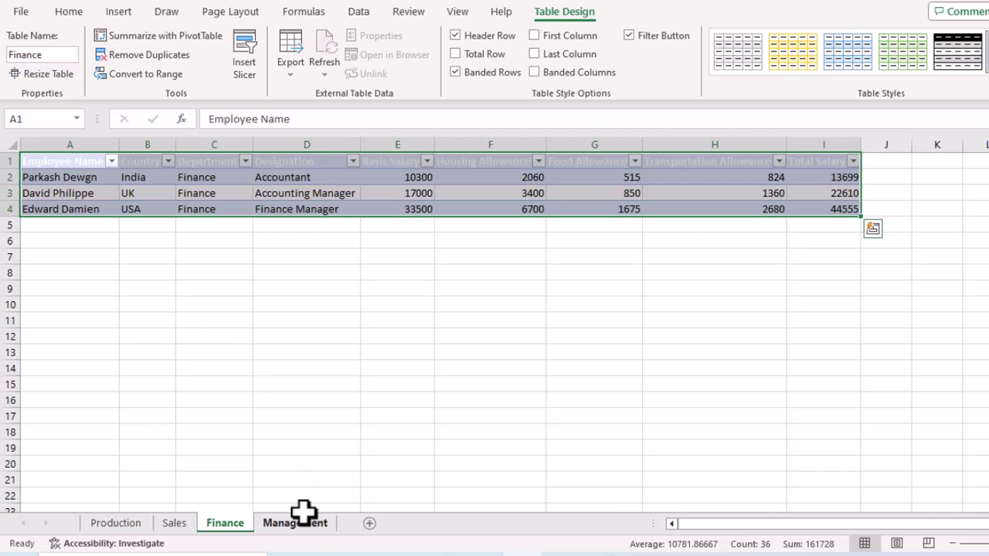
Convert the Management sheet's data into a table named Managment
left_click(305, 520)
left_click(191, 189)
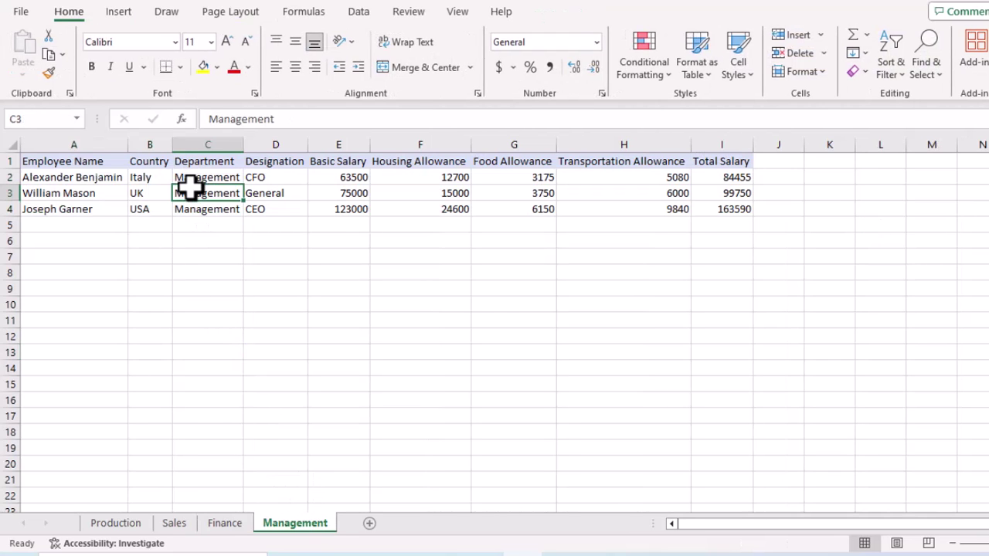
key("ctrl+t")
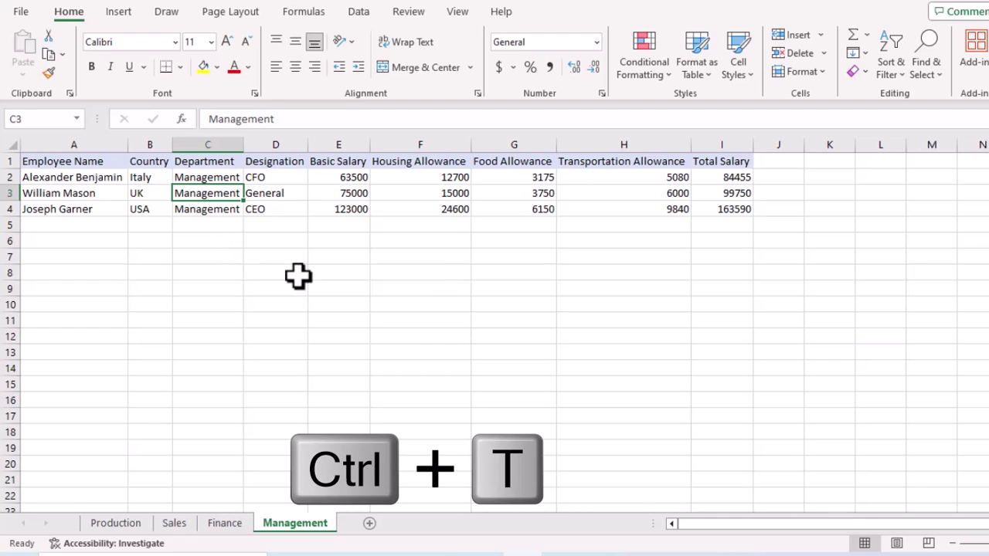
left_click(332, 277)
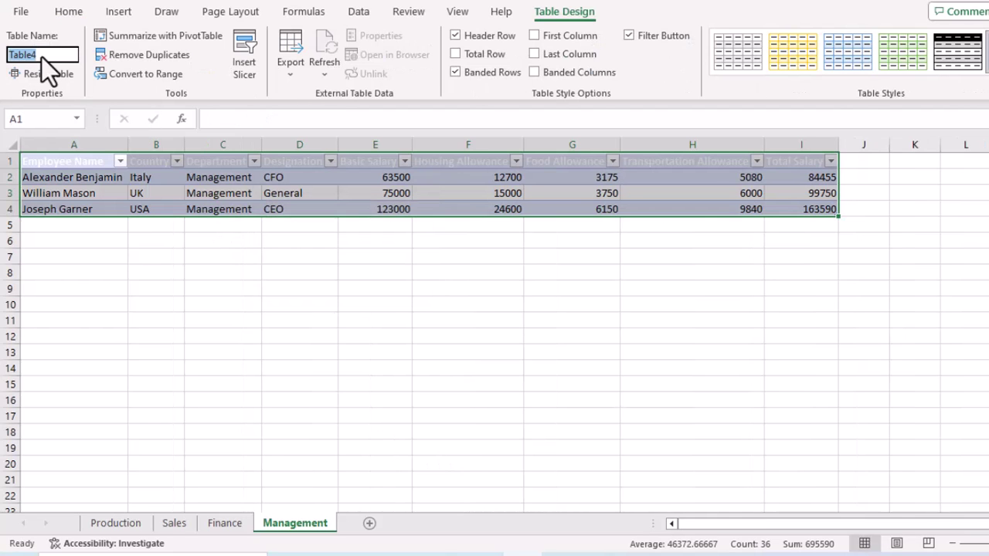
type("Managment")
key("Return")
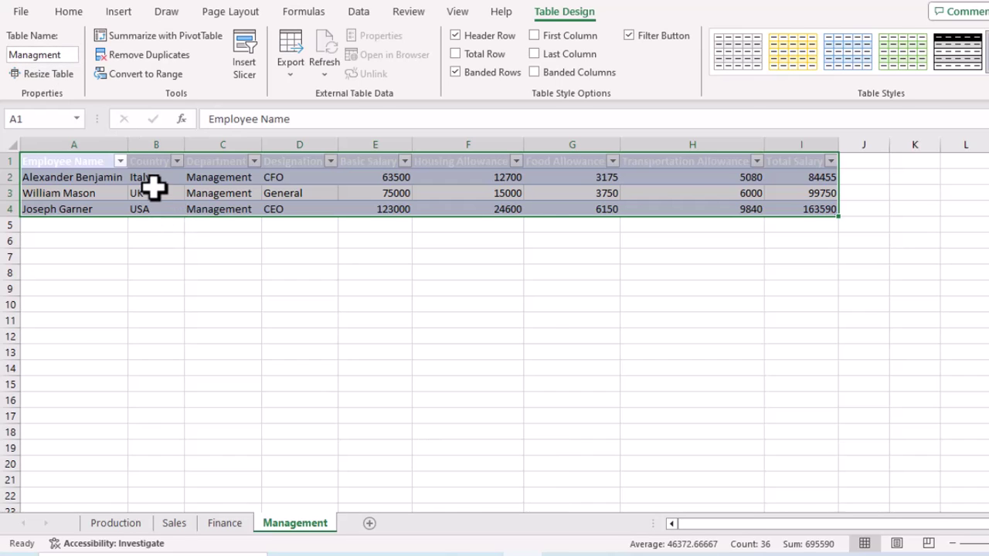
left_click(155, 189)
Jump to the Sales table via the Name Box, then select a cell in the Production table
left_click(77, 120)
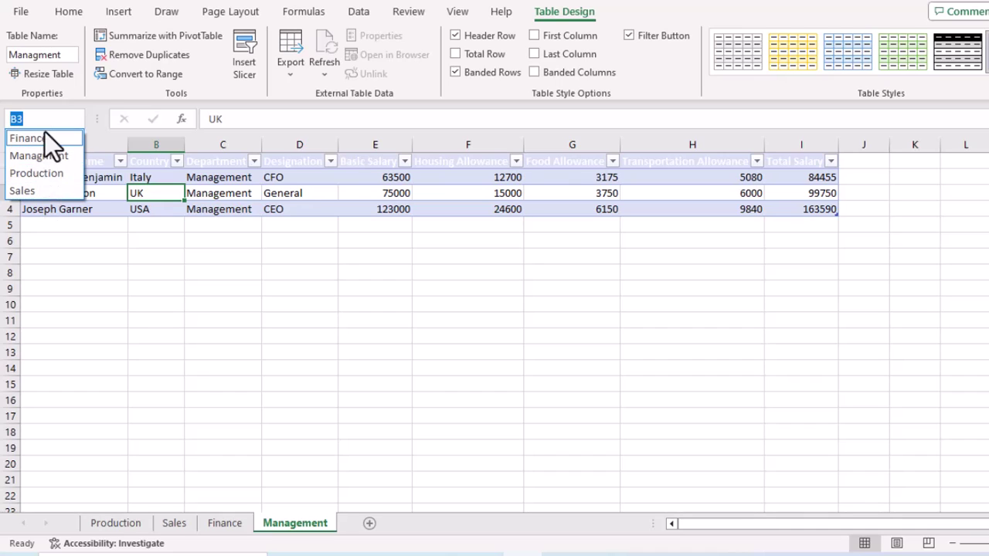
left_click(48, 193)
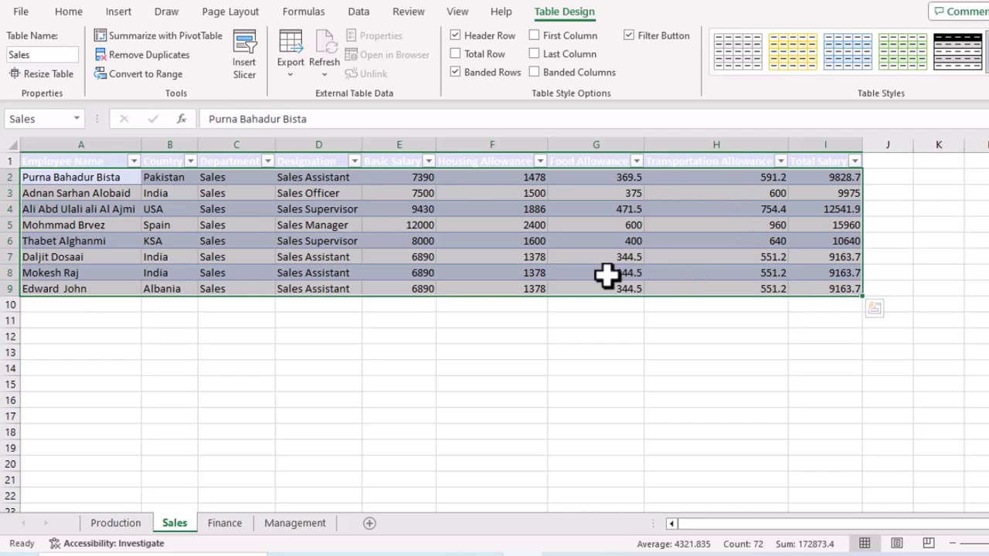
left_click(116, 243)
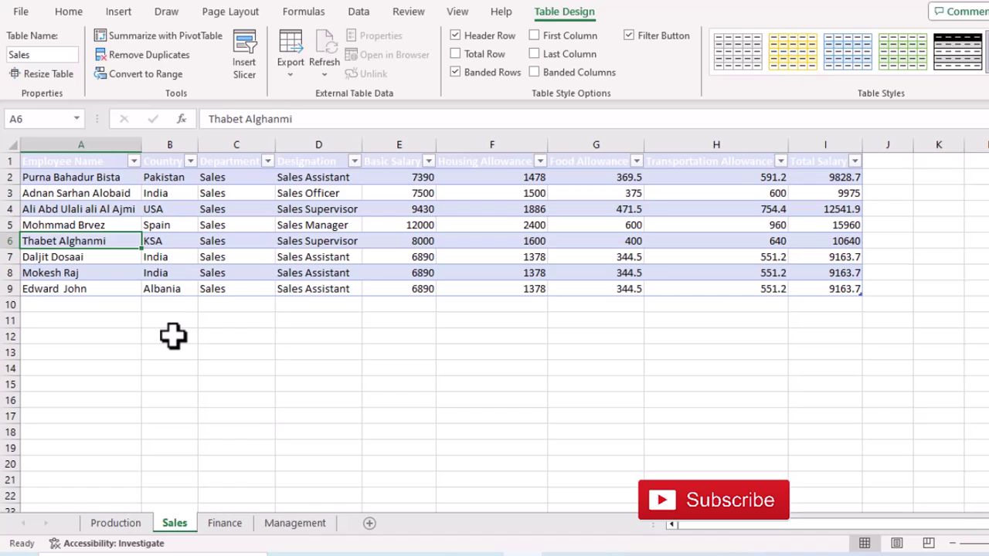
left_click(116, 523)
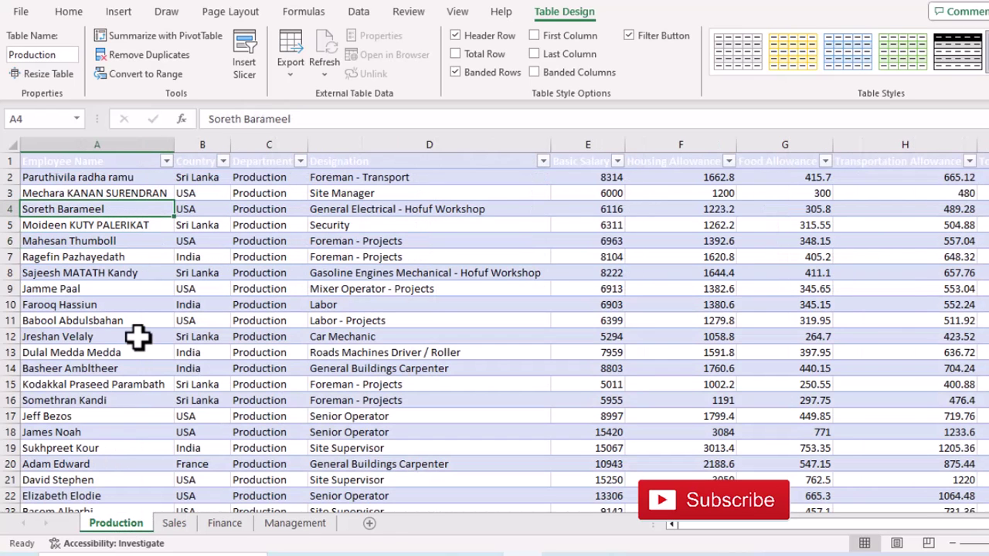
left_click(126, 228)
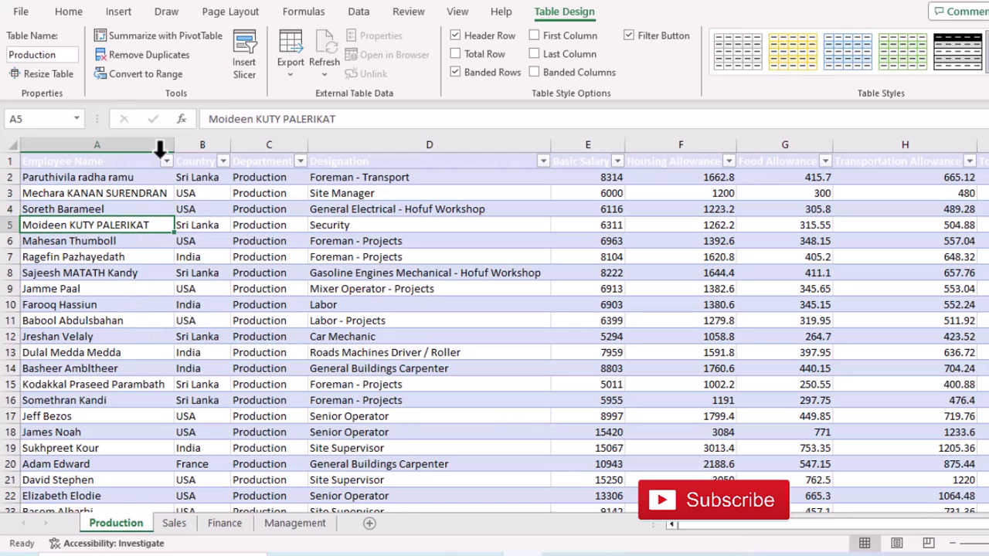
Load the Production table into Power Query as a connection-only query
left_click(359, 13)
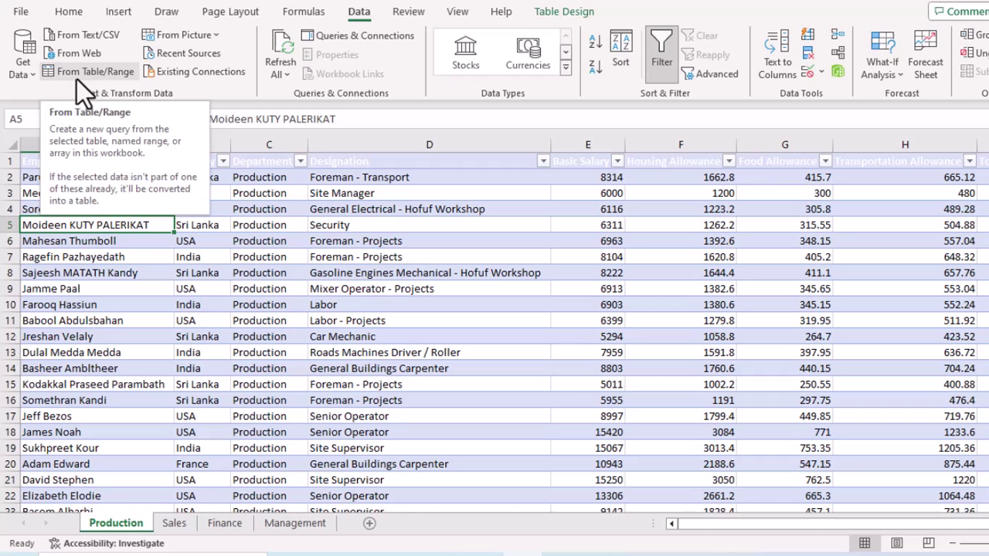
left_click(100, 73)
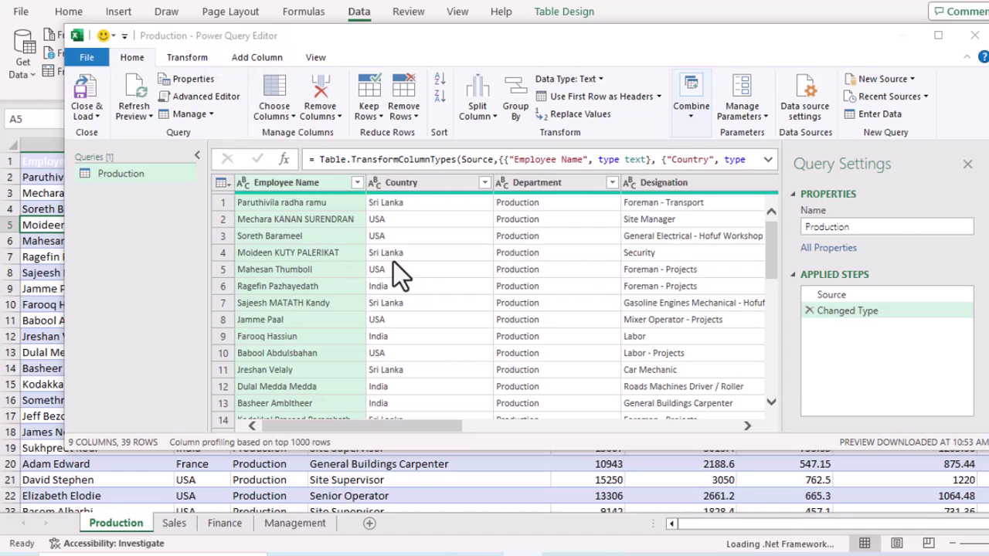
left_click_drag(777, 255, 772, 382)
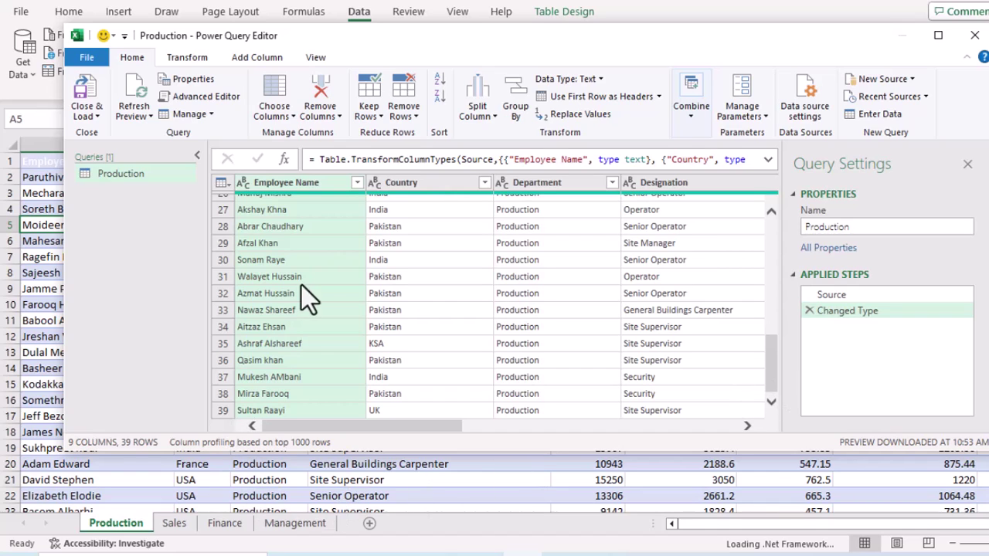
left_click(96, 115)
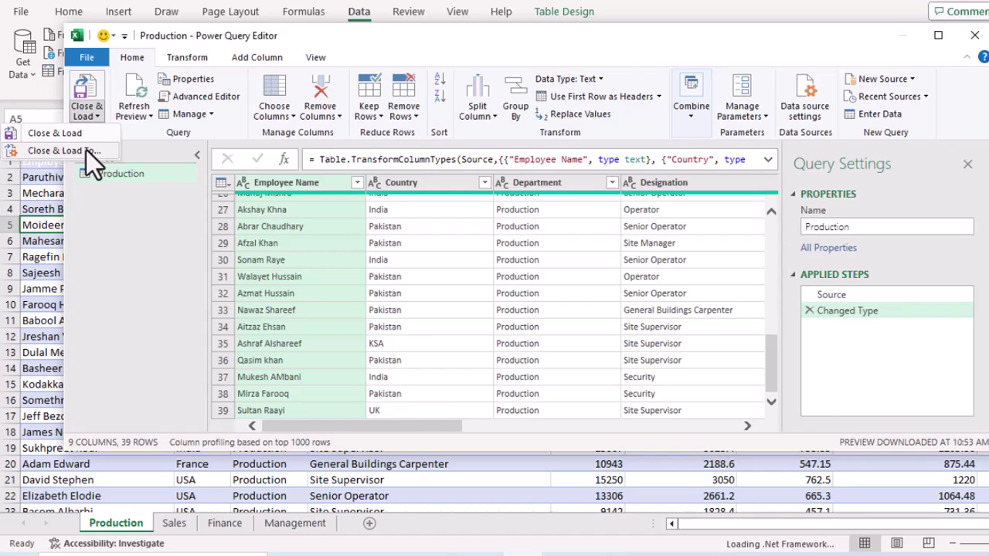
left_click(86, 149)
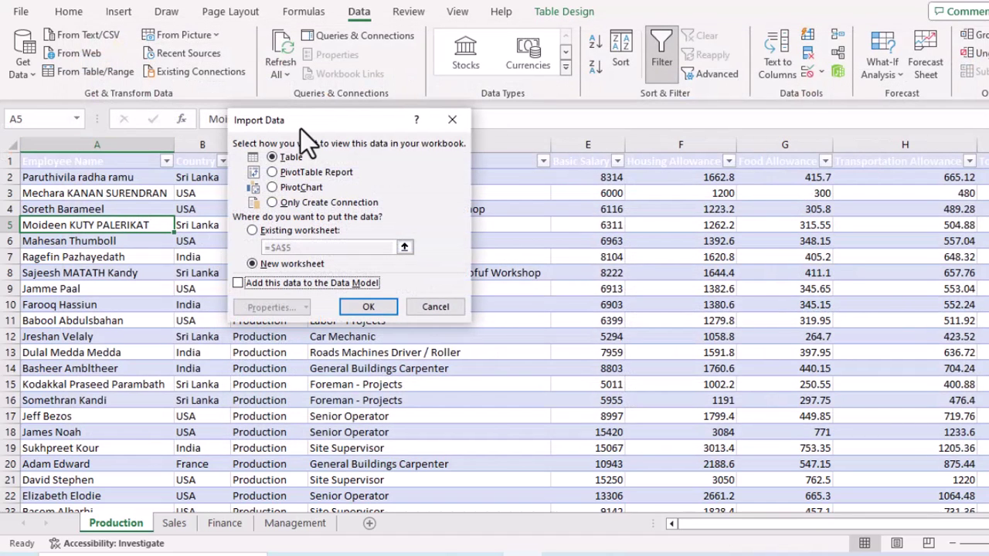
left_click(272, 202)
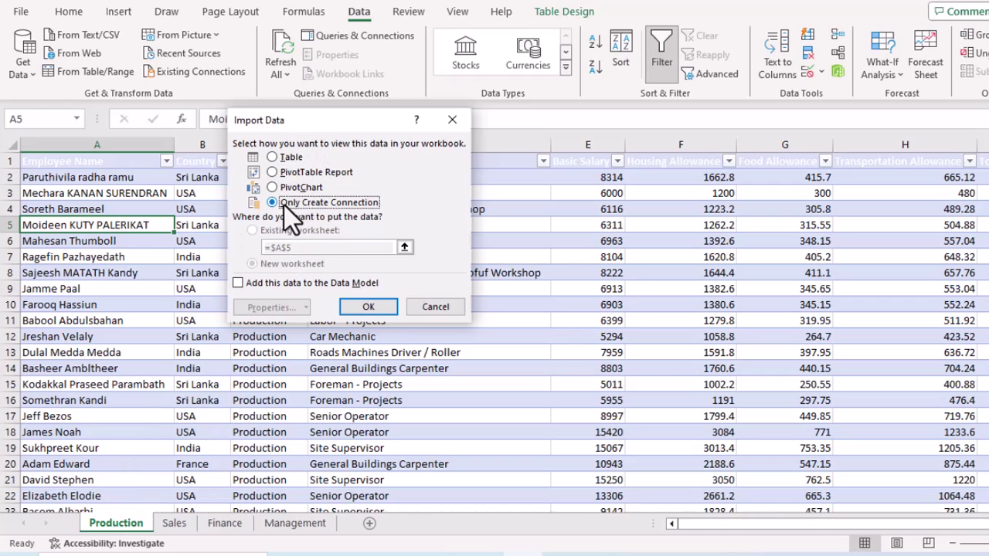
left_click(367, 308)
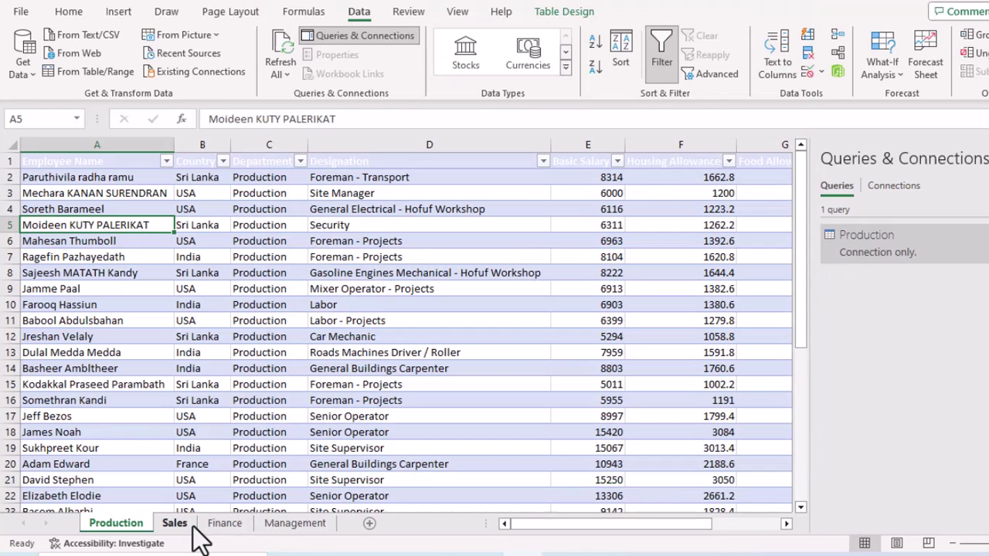
Load the Sales table into Power Query as a connection-only query
left_click(184, 525)
left_click(151, 260)
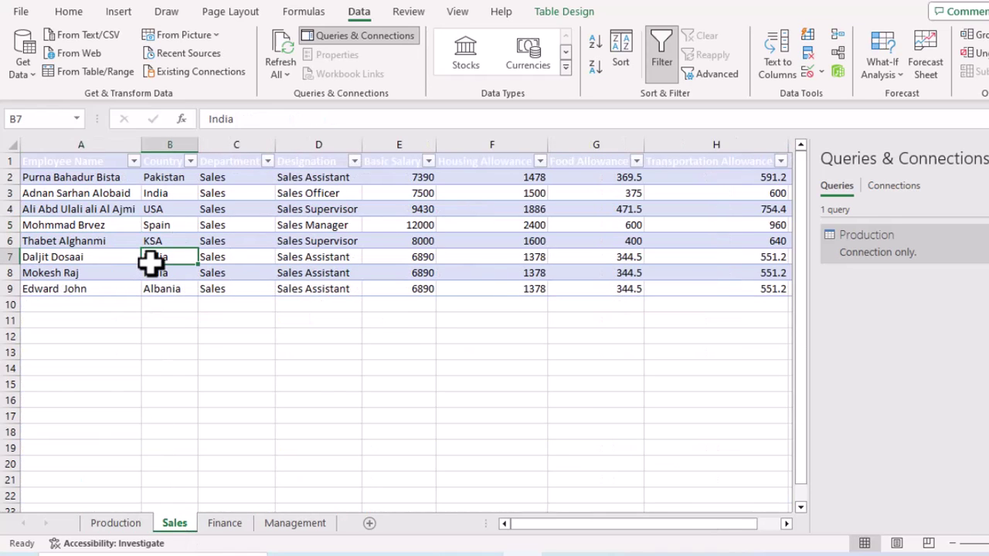
left_click(106, 70)
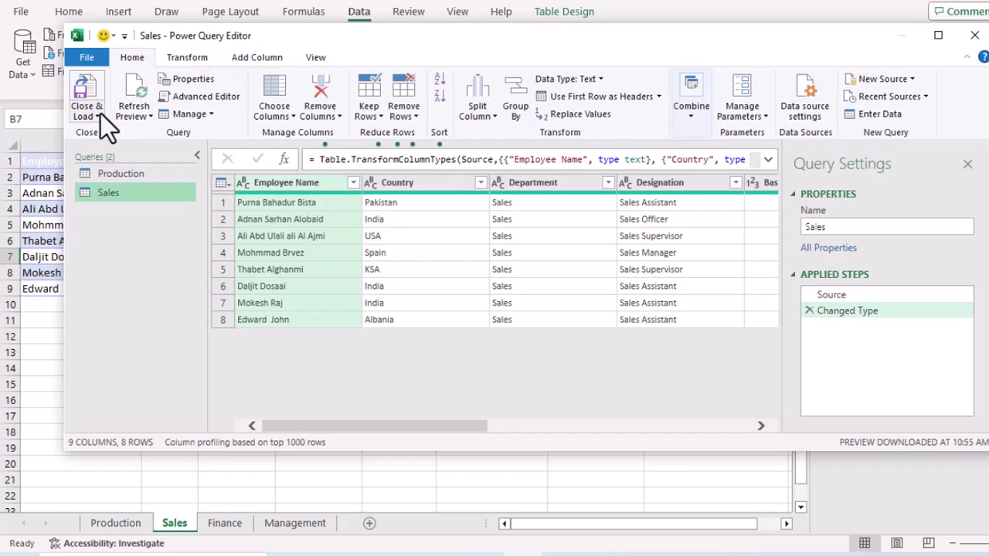
left_click(98, 116)
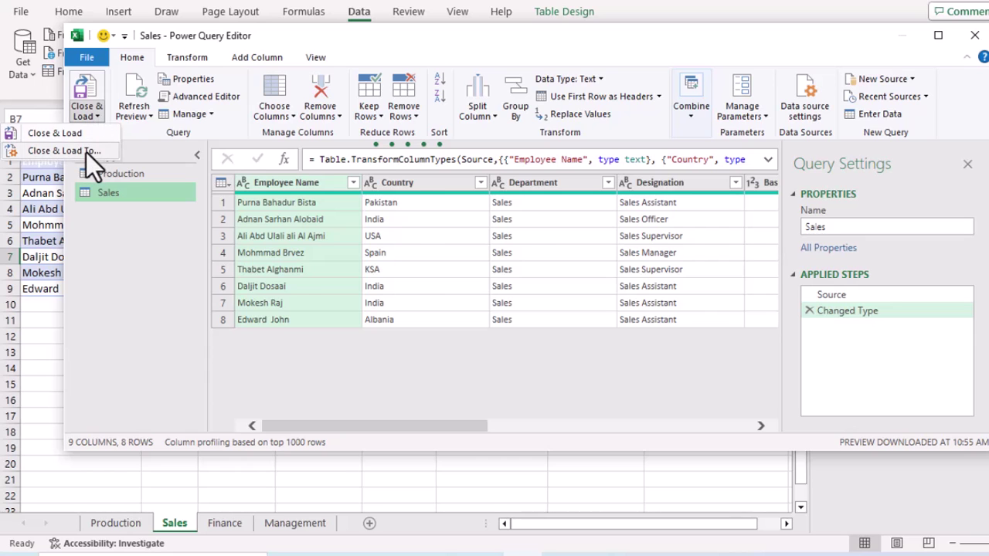
left_click(86, 151)
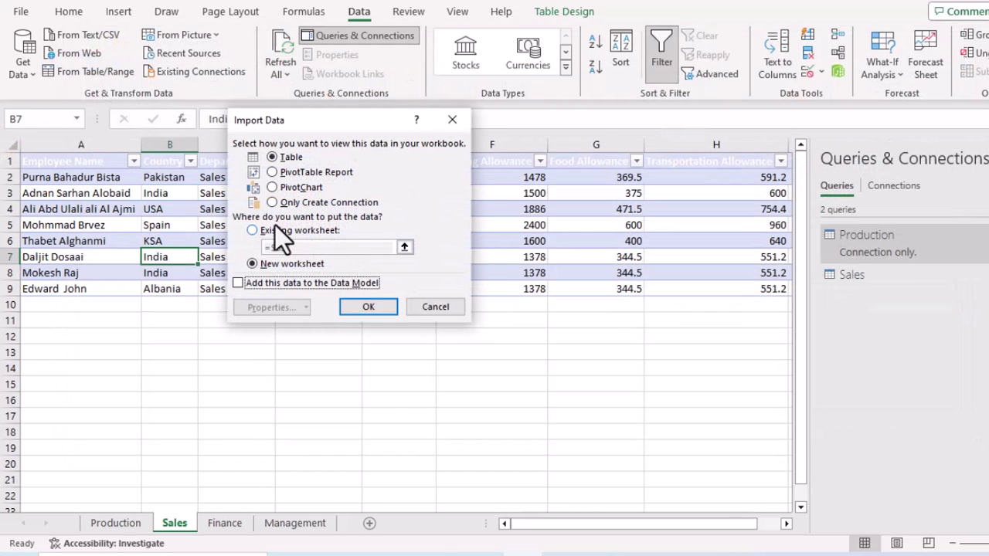
left_click(281, 207)
left_click(364, 309)
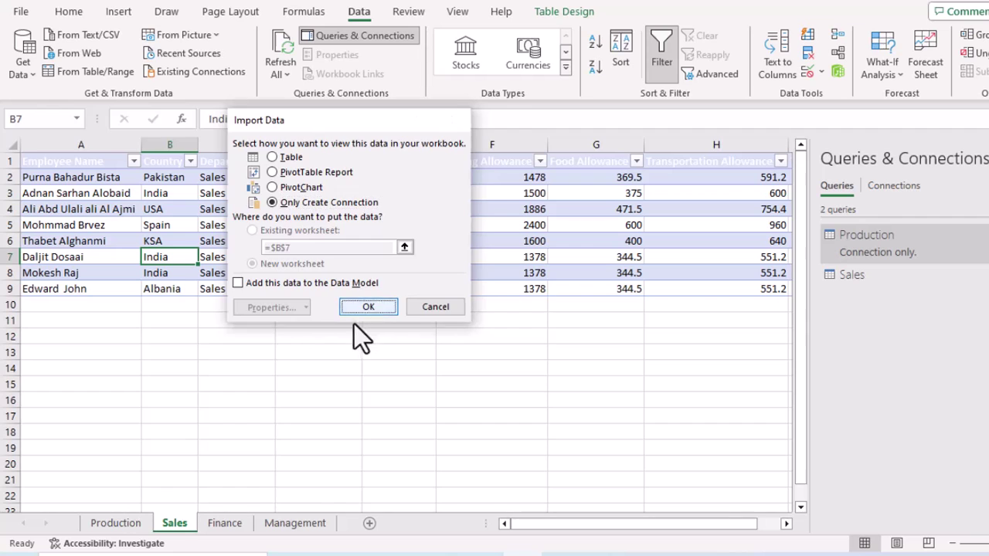
Load the Finance table into Power Query as a connection-only query
left_click(232, 525)
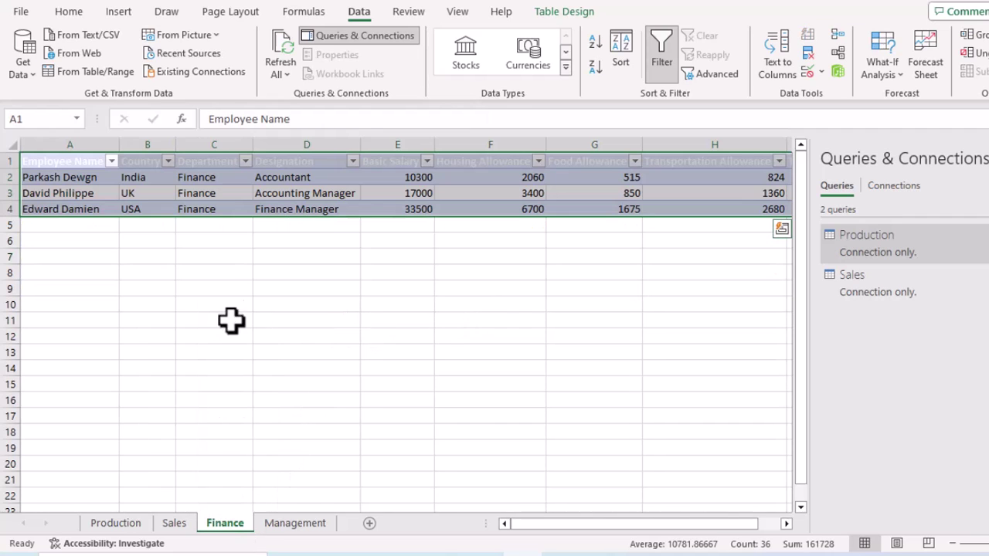
left_click(225, 195)
left_click(80, 69)
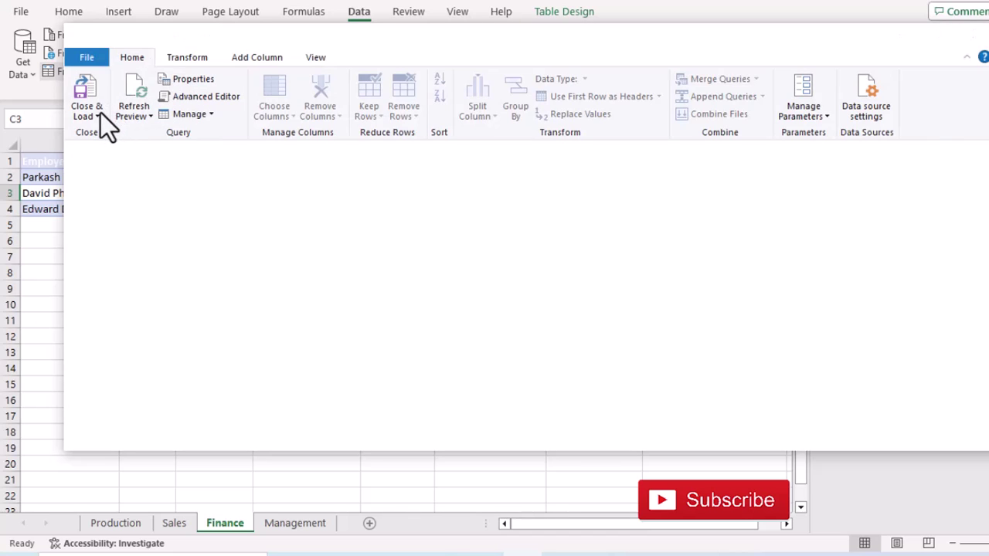
left_click(96, 116)
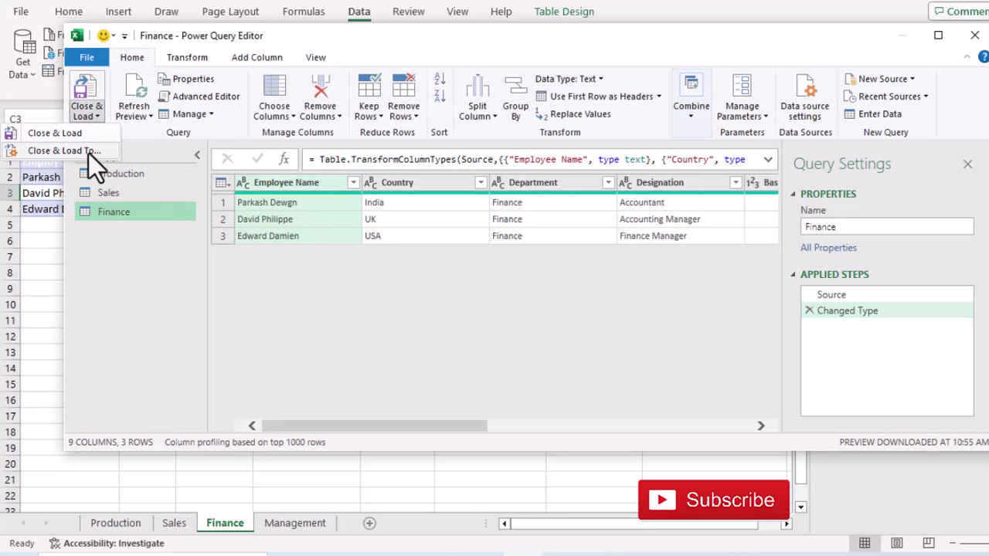
left_click(89, 151)
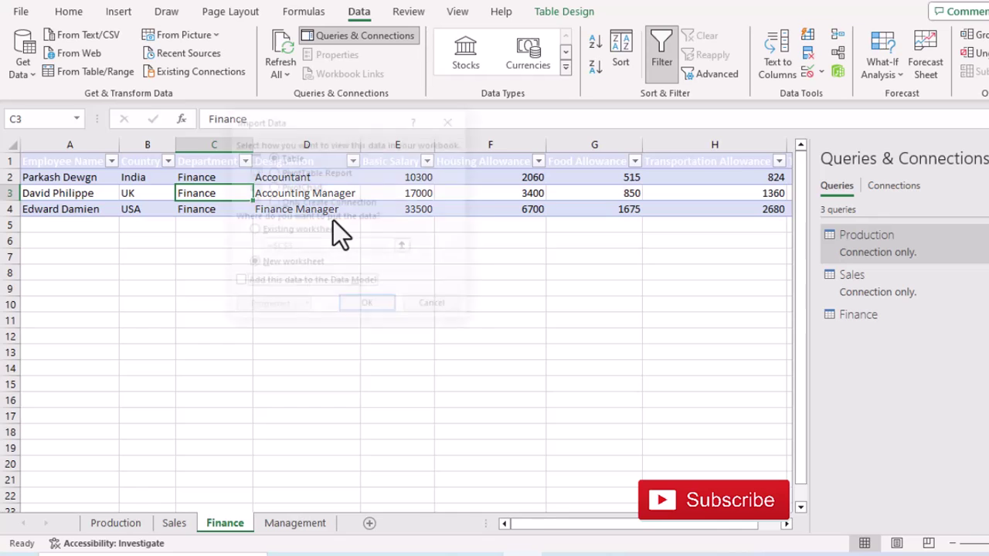
left_click(301, 203)
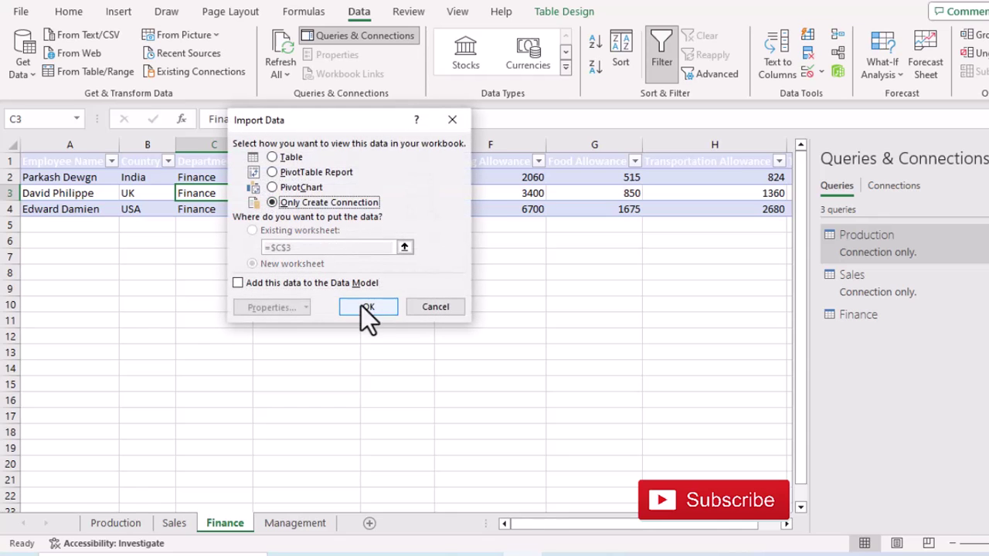
left_click(361, 305)
left_click(302, 526)
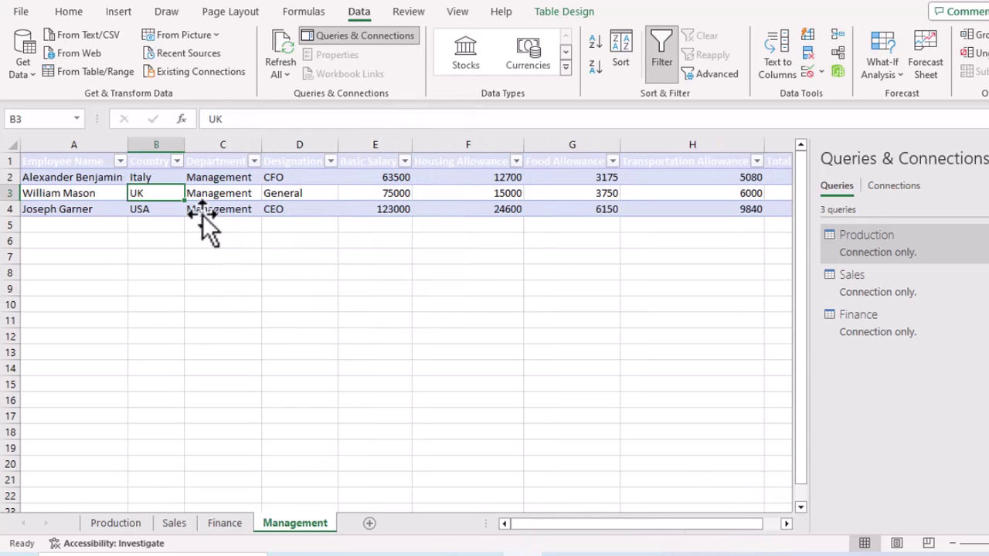
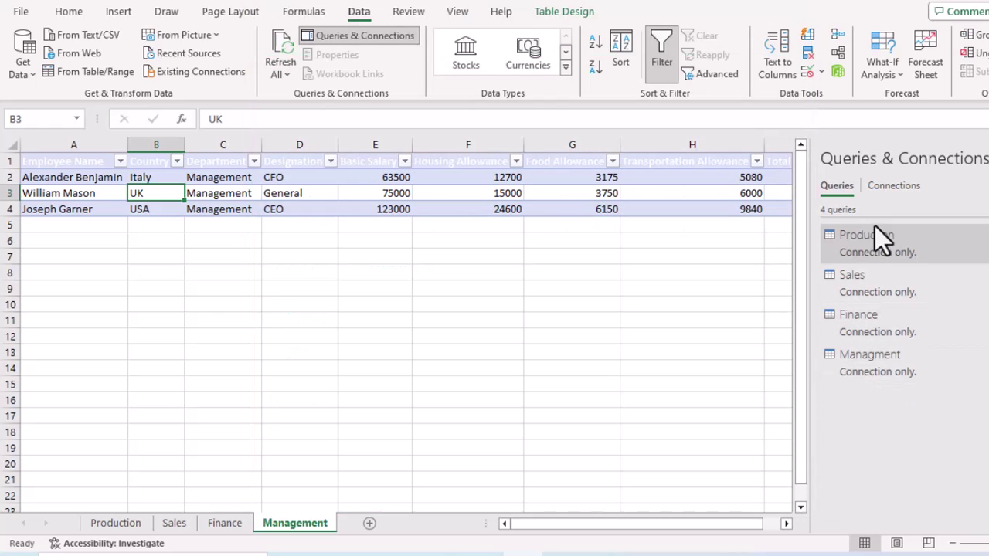
Show the Queries & Connections pane with the Production, Sales, Finance and Managment connection-only queries
mouse_move(873, 232)
Open the Append dialog from Get Data > Combine Queries
left_click(28, 68)
mouse_move(53, 281)
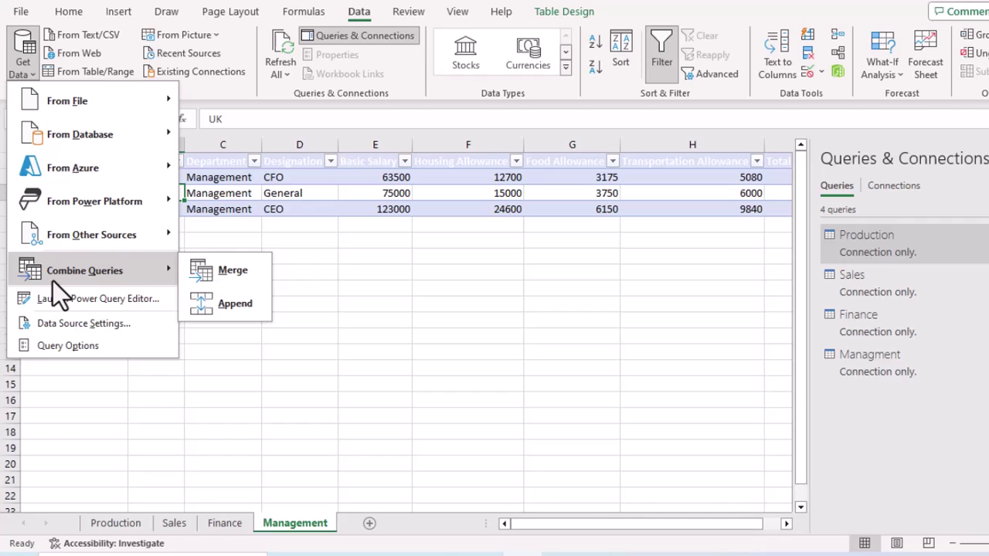
left_click(226, 304)
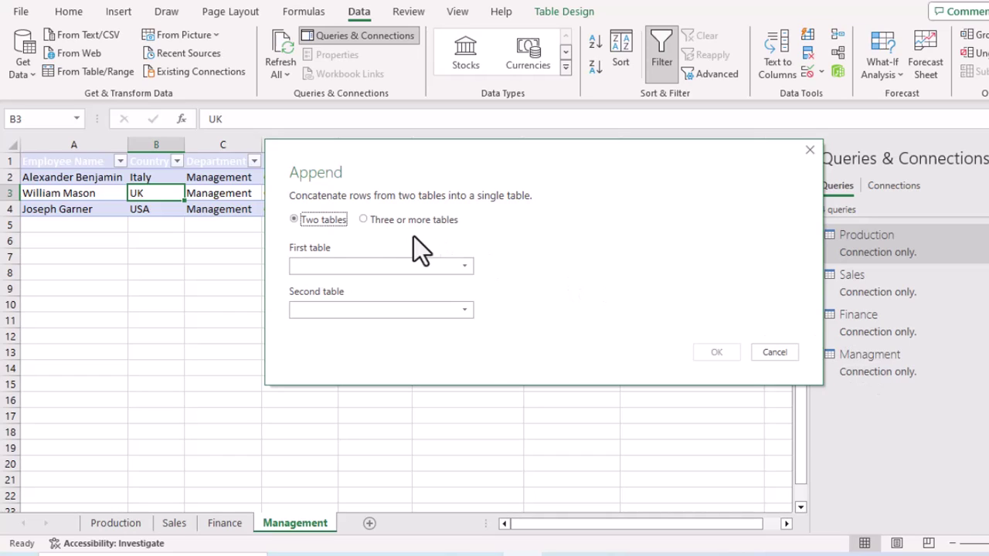
Switch to three or more tables and add Managment, Finance, Sales and Production
left_click(364, 221)
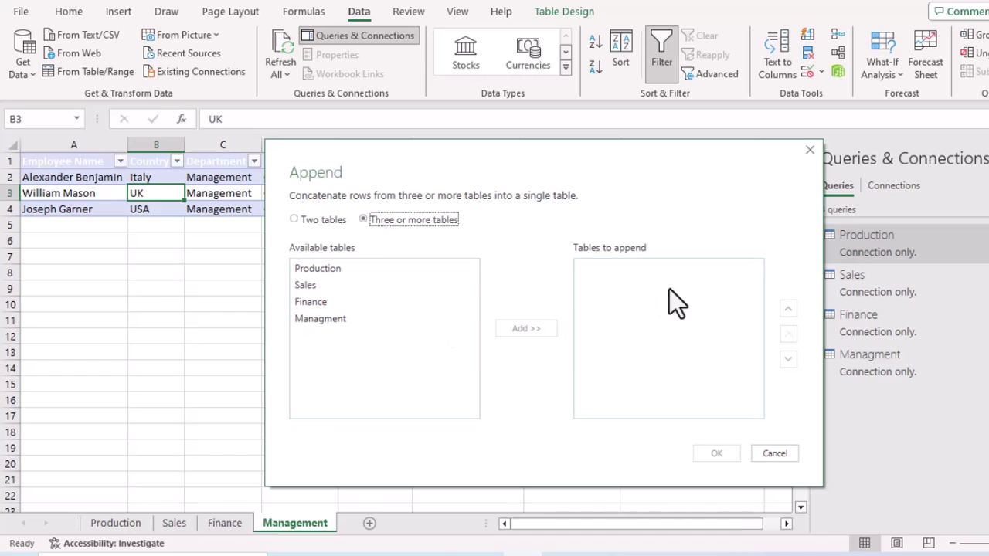
left_click(384, 321)
left_click(520, 328)
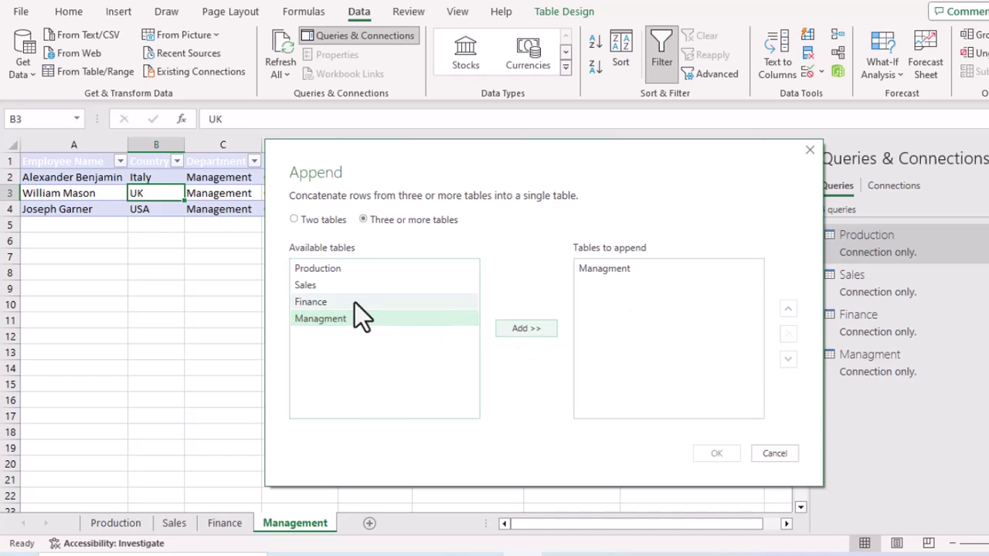
left_click(355, 302)
left_click(508, 334)
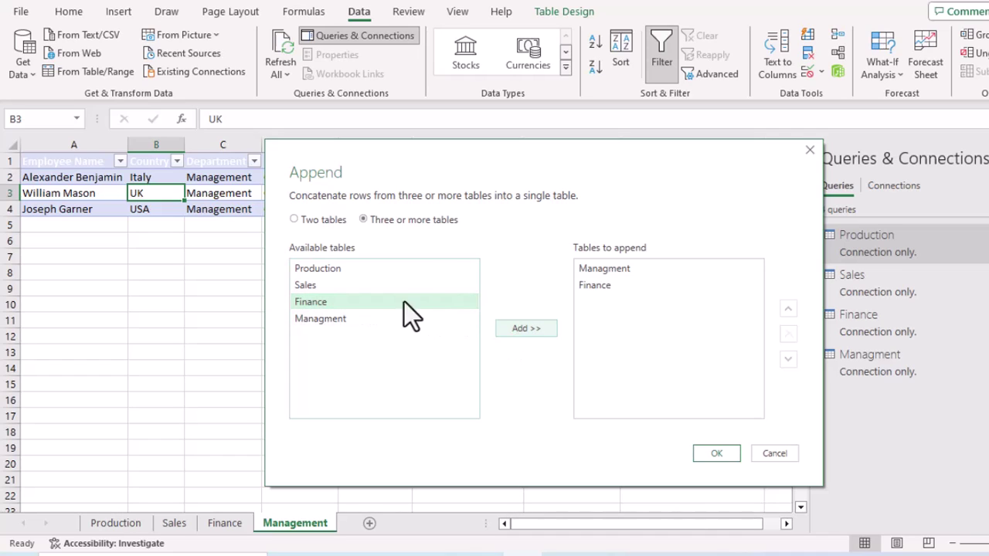
left_click(374, 286)
left_click(506, 330)
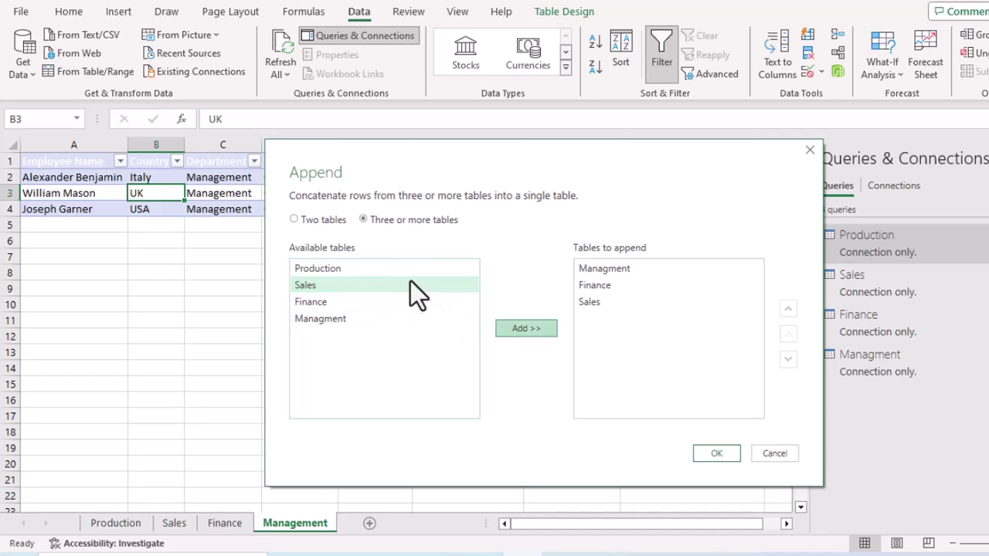
left_click(388, 267)
left_click(524, 329)
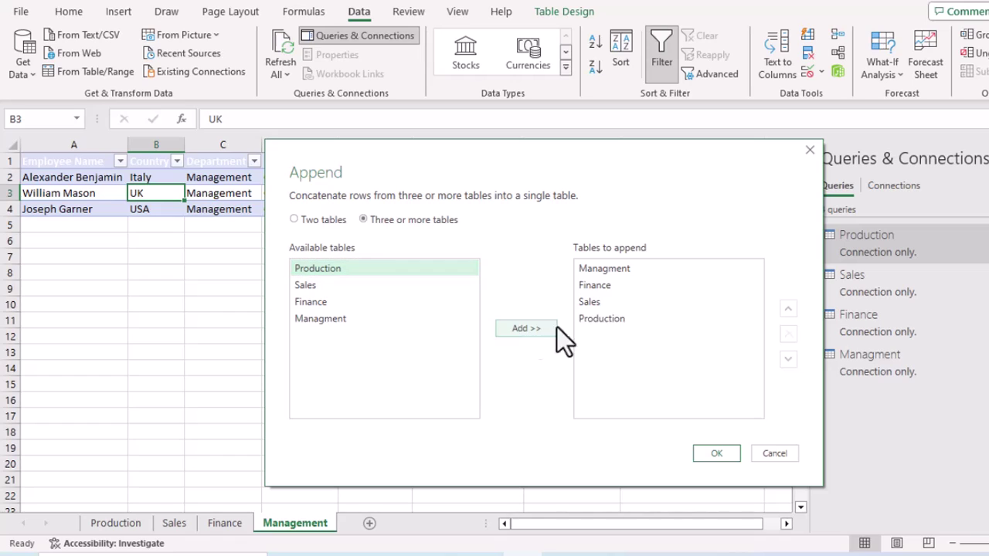
Reorder the append list to Production, Sales, Finance, Managment
left_click(641, 319)
left_click(641, 319)
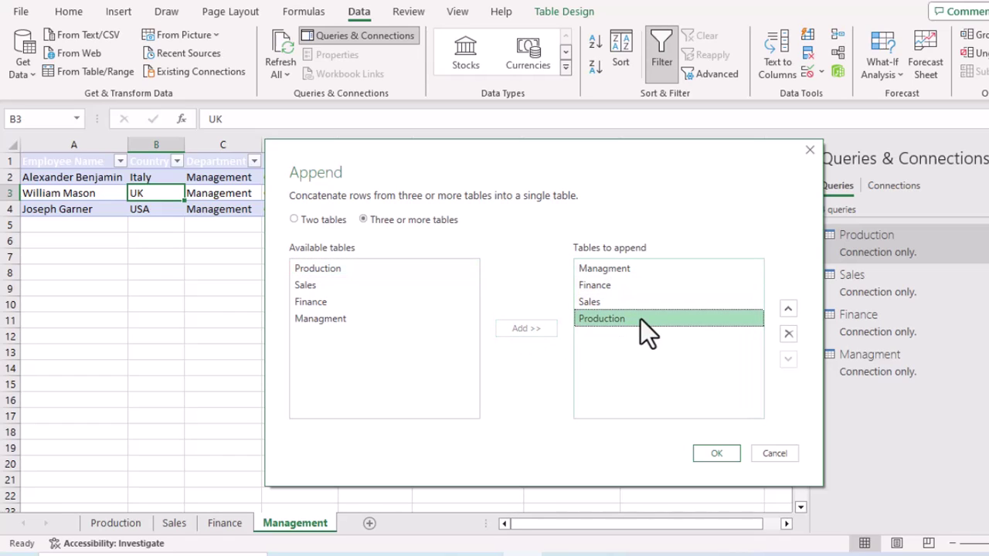
left_click(783, 314)
left_click(782, 314)
left_click(782, 314)
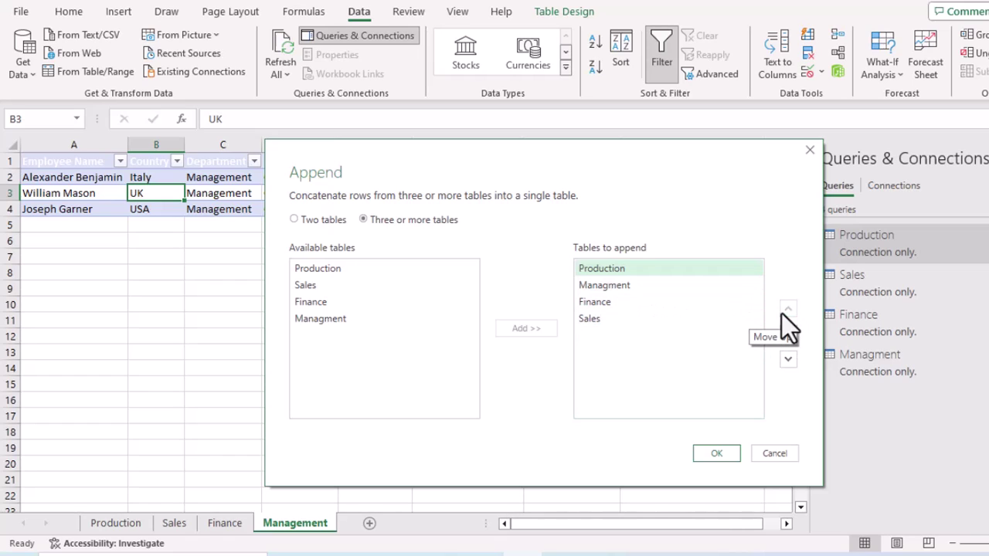
left_click(618, 319)
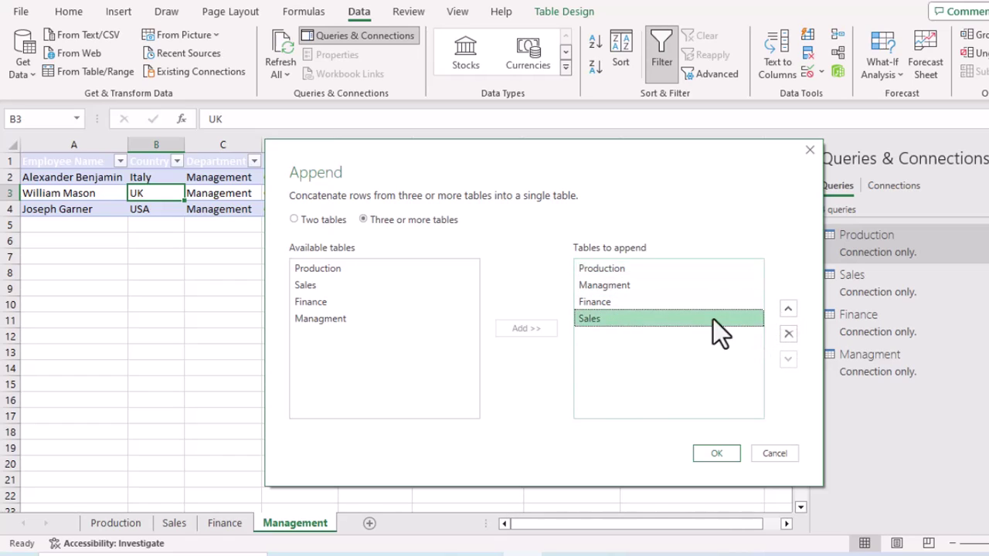
left_click(787, 310)
left_click(788, 310)
left_click(617, 316)
left_click(789, 312)
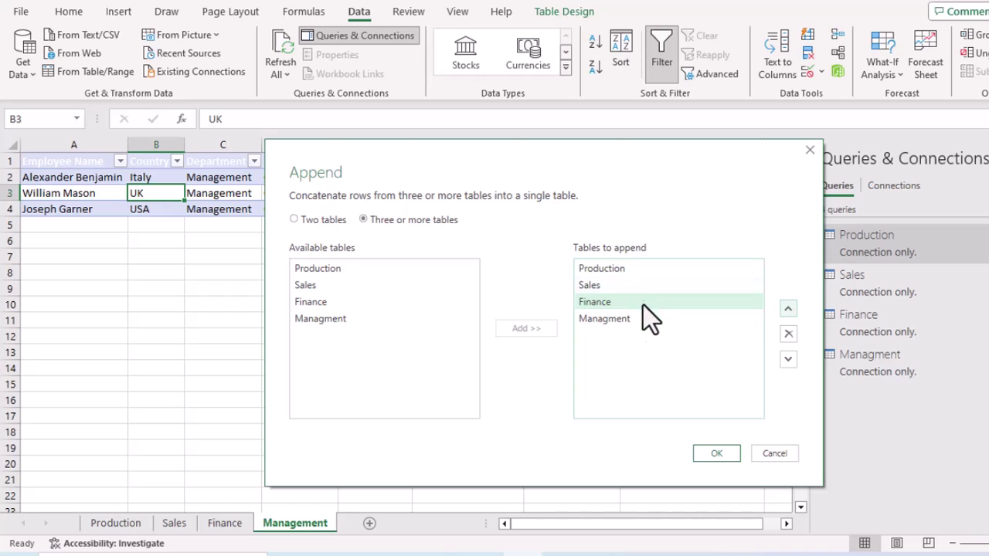
Load the 53-row Append1 query into Power Query Editor and remove its Country column
left_click(713, 455)
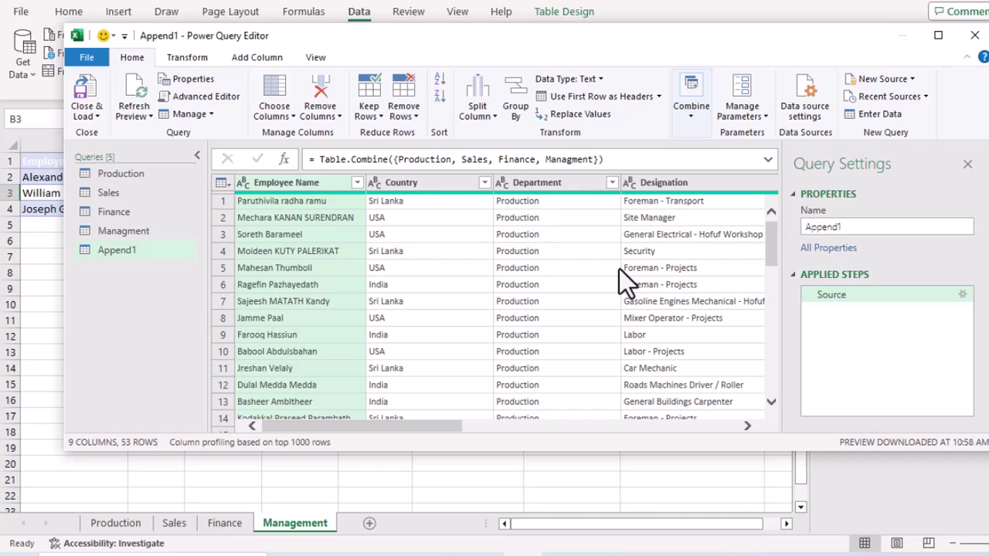
scroll(769, 334, "down", 7)
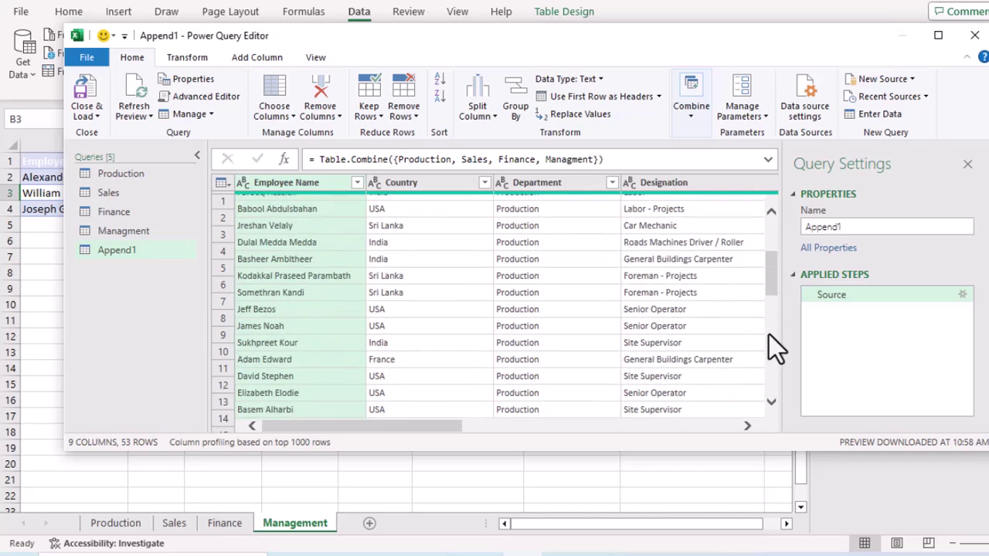
left_click_drag(769, 335, 778, 233)
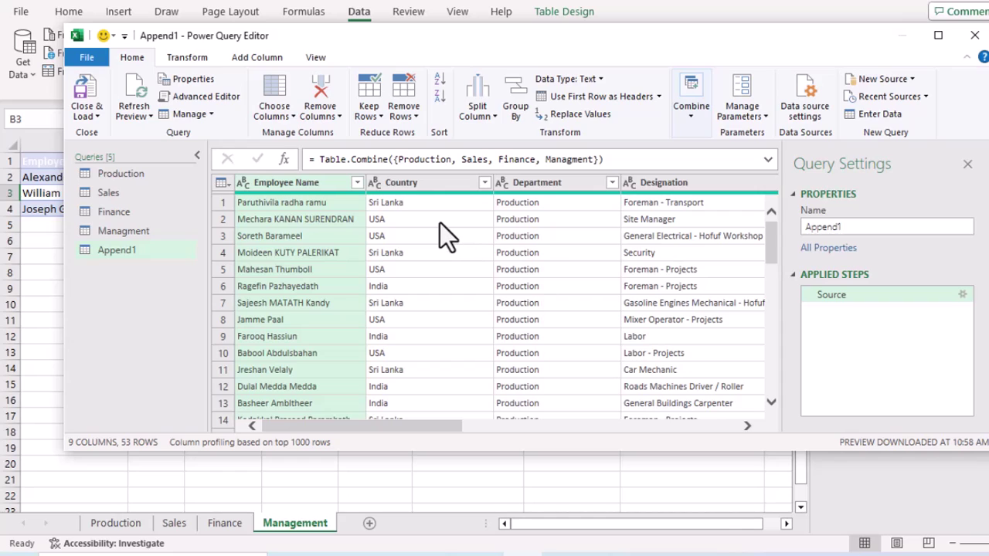
left_click(415, 187)
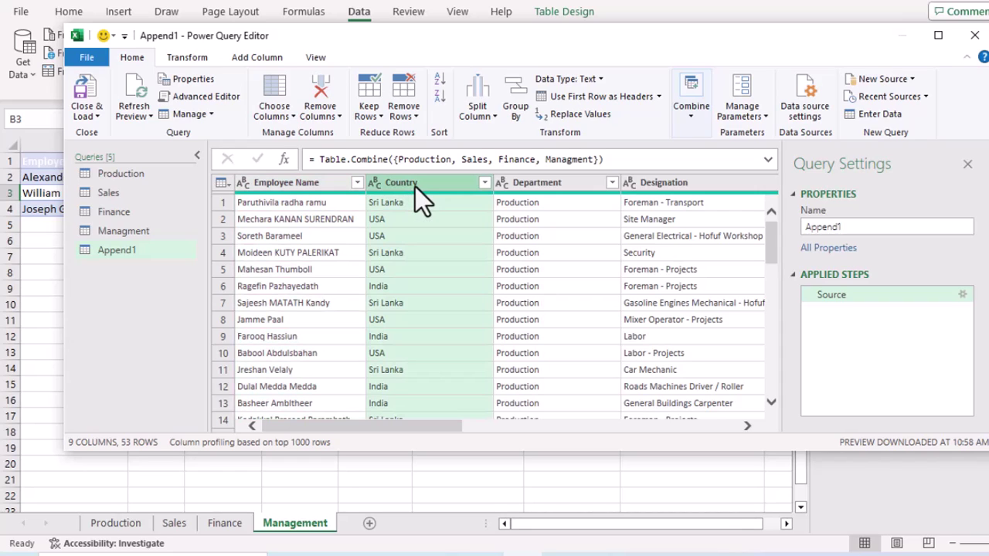
left_click(321, 87)
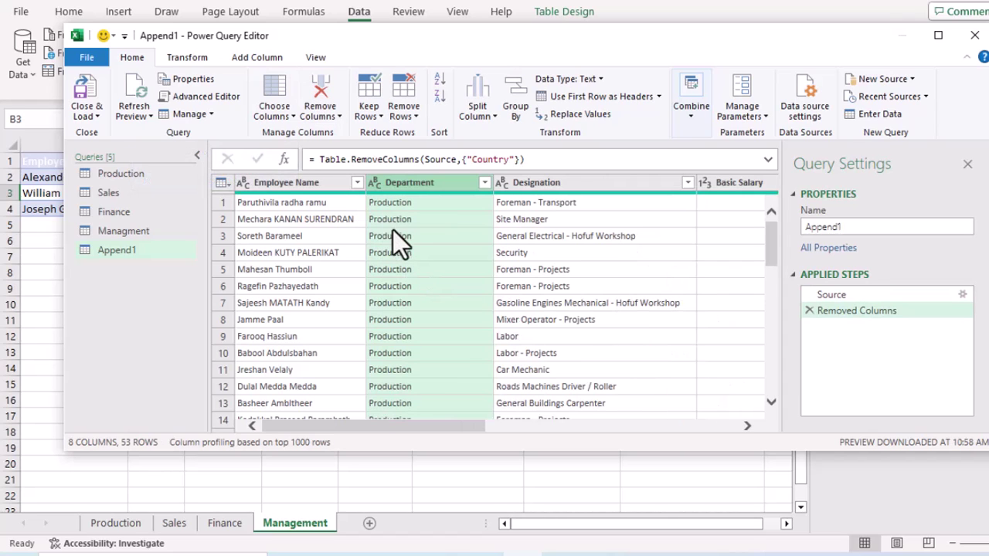
left_click(392, 231)
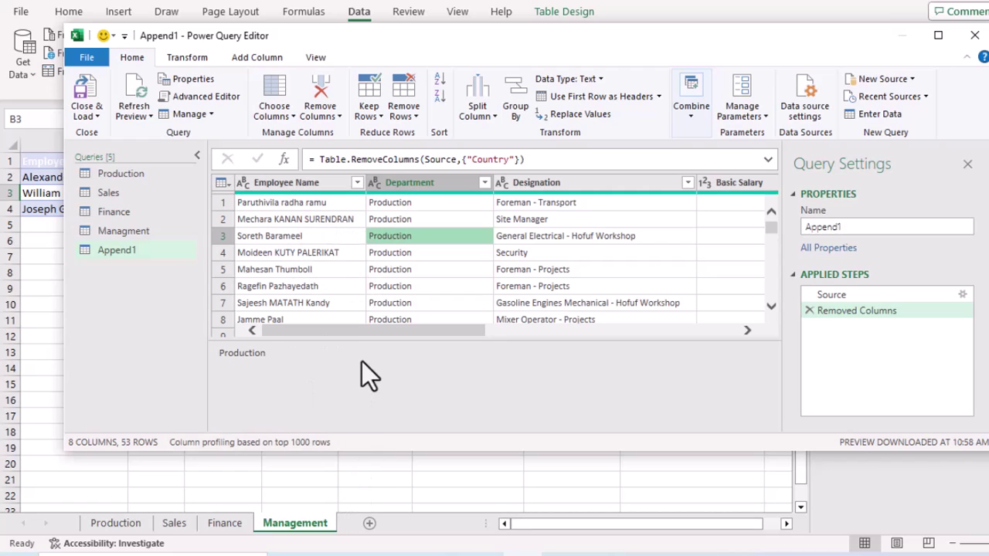
left_click(85, 95)
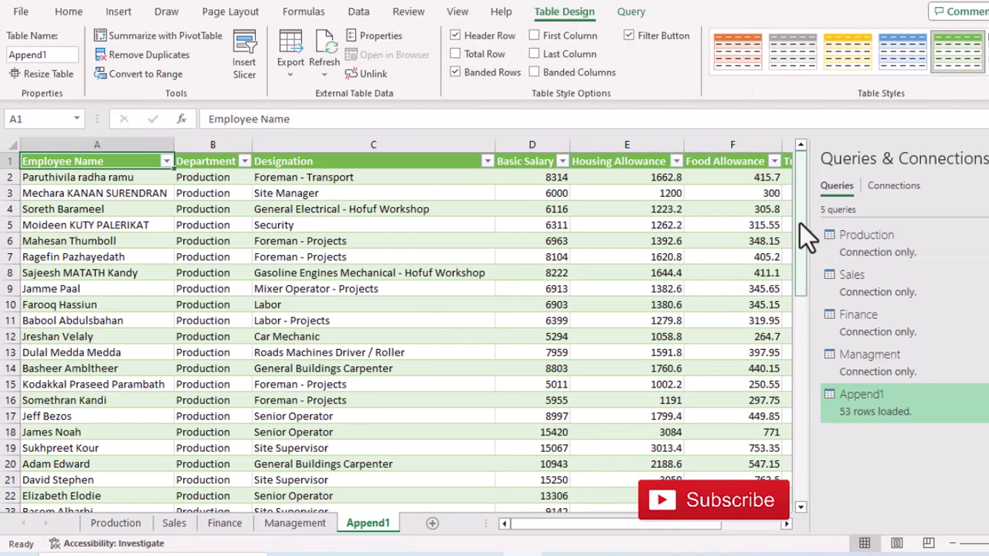
left_click_drag(800, 219, 804, 421)
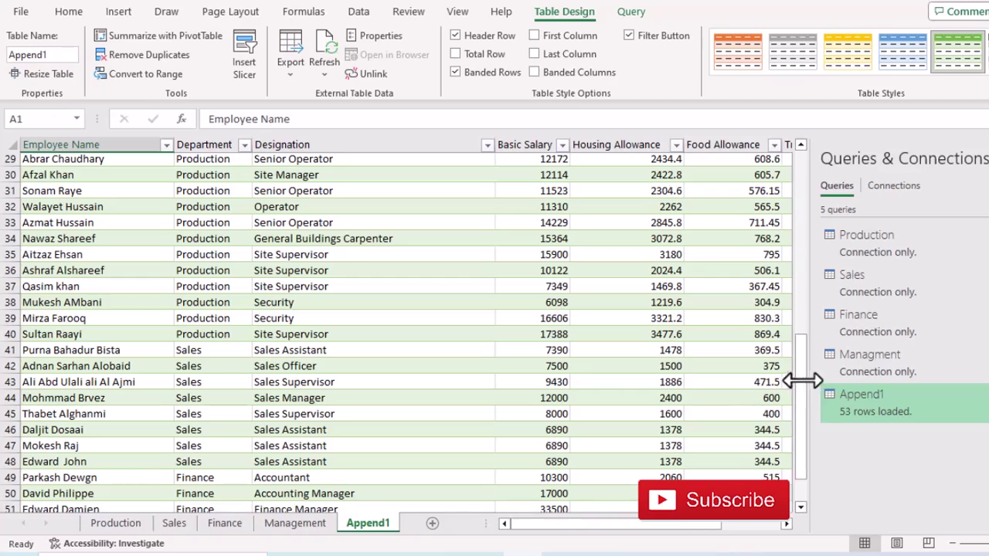
left_click_drag(801, 381, 796, 219)
left_click_drag(238, 205, 233, 310)
key("ctrl+shift+Down")
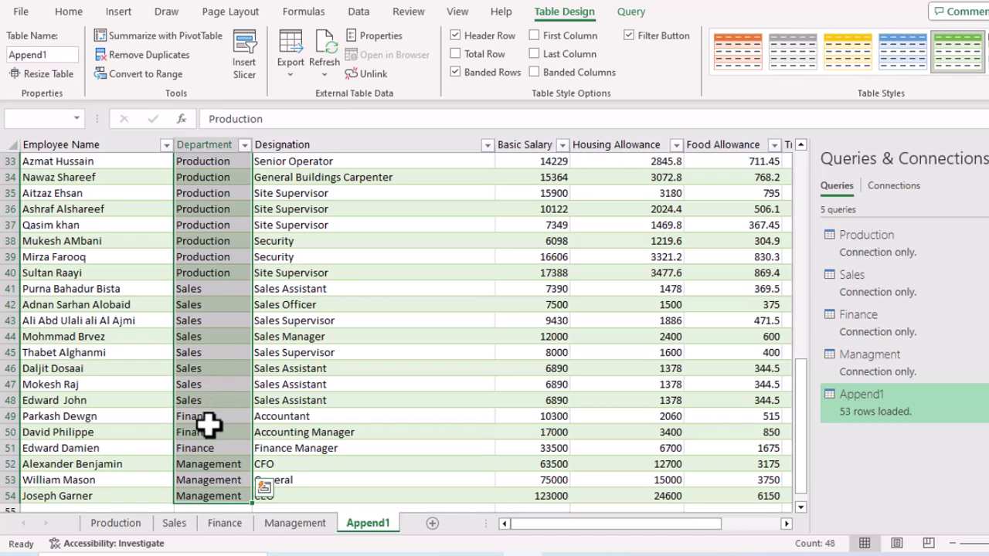
left_click(208, 475)
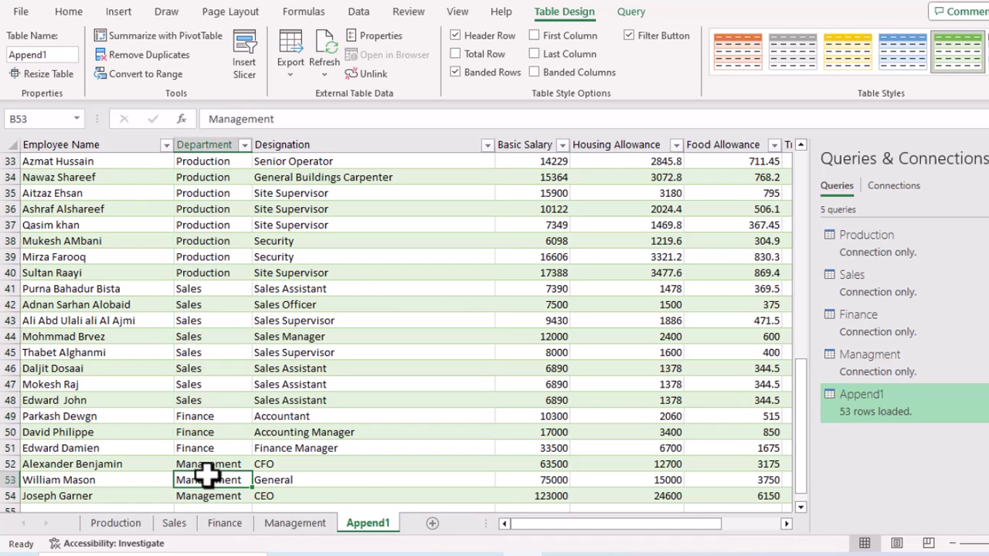
left_click(231, 449)
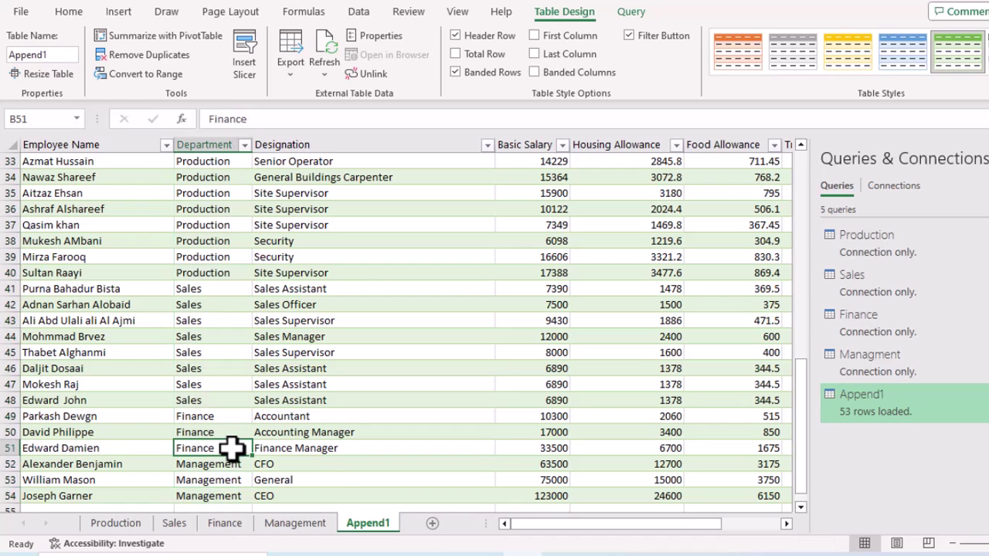
key("ctrl+Up")
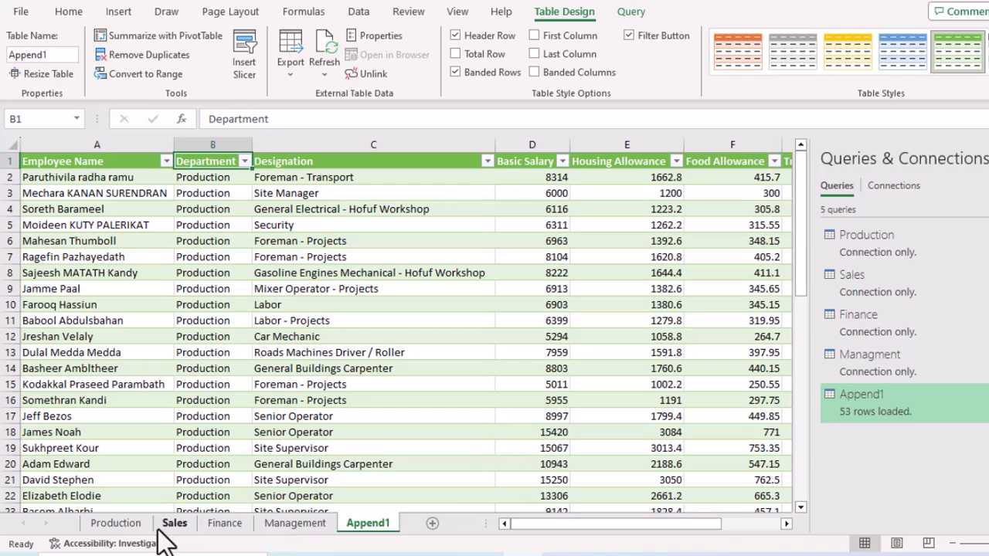
Change the first employee's department on the Production sheet to HR, then return to Append1
left_click(217, 223)
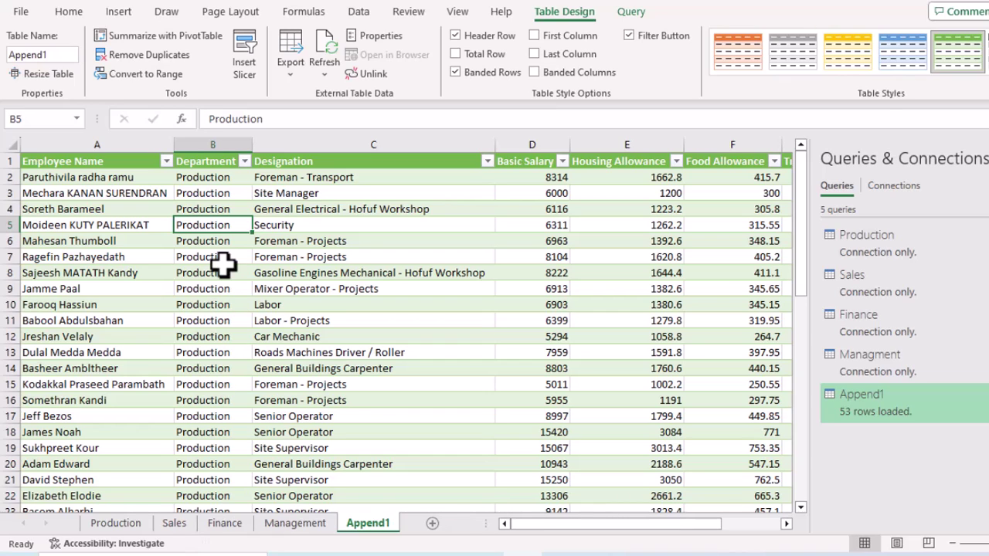
left_click_drag(128, 181, 213, 180)
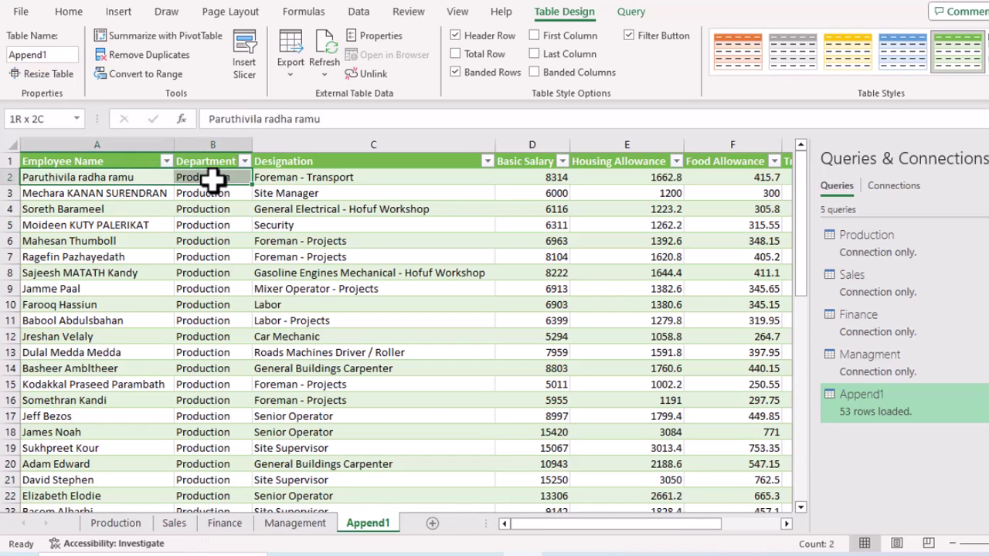
left_click(212, 179)
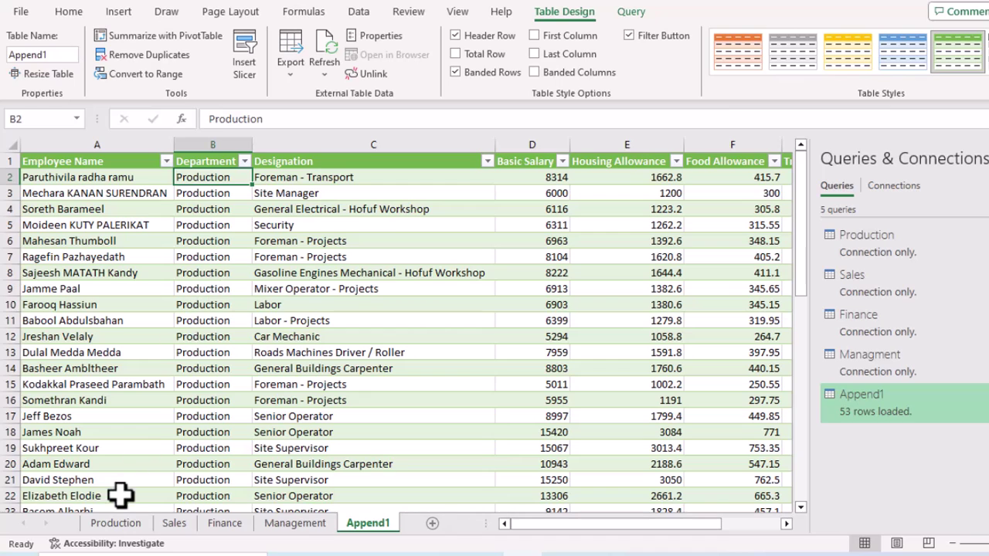
left_click(121, 521)
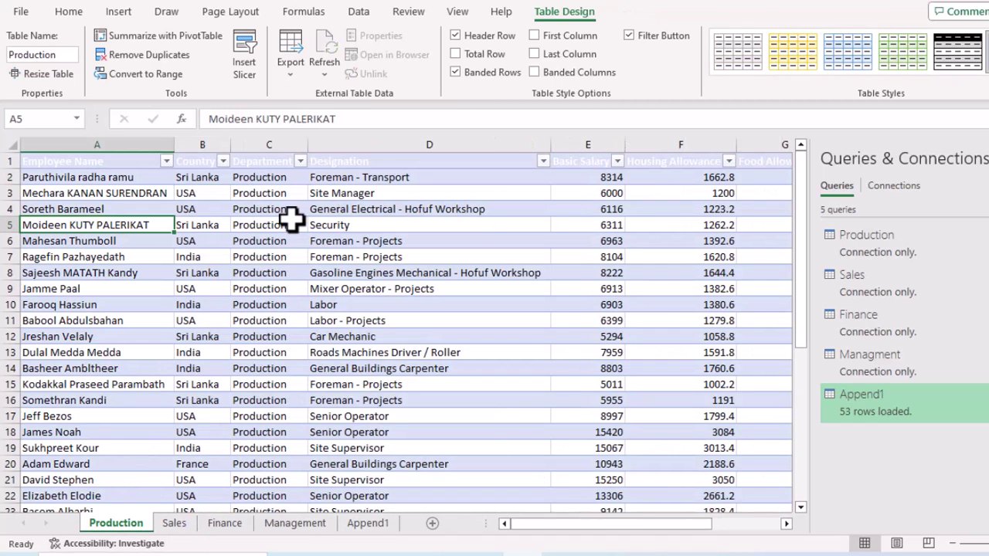
left_click(273, 179)
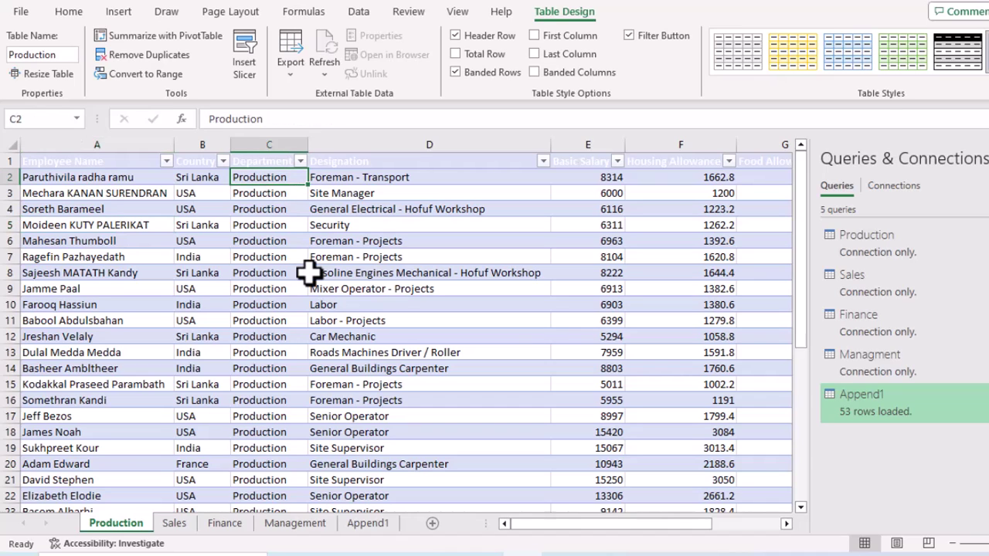
type("HR")
key("Return")
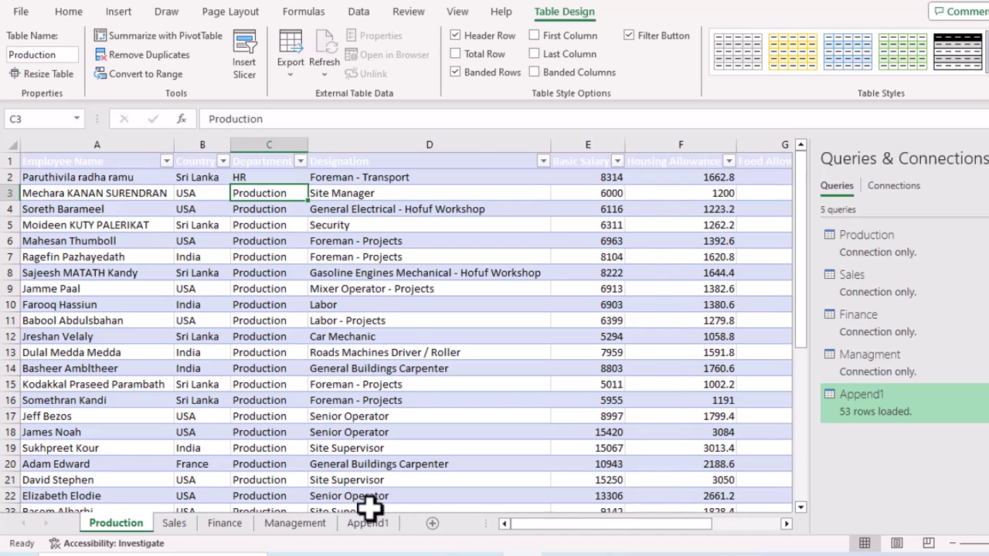
left_click(368, 523)
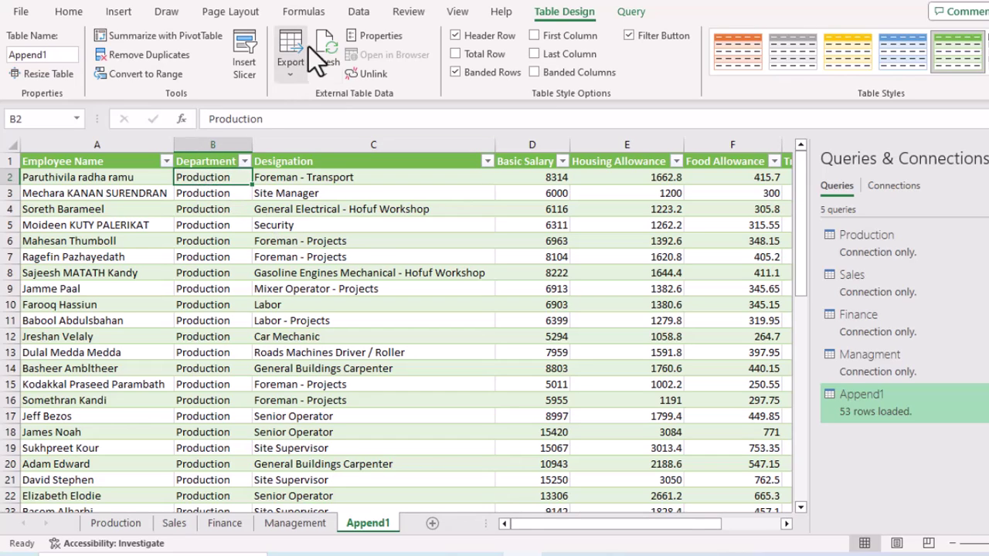
Refresh all queries so Append1 shows HR for the first employee
left_click(348, 14)
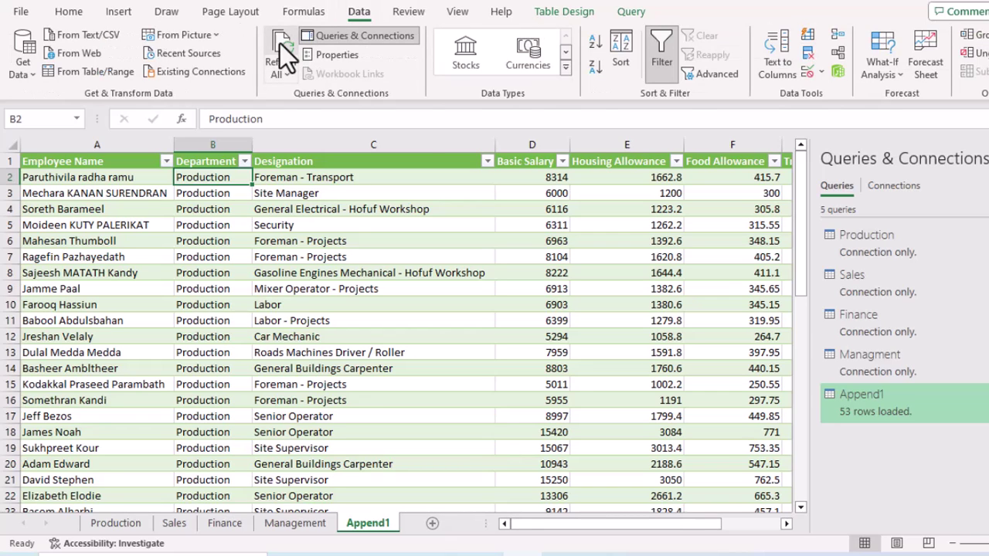
left_click(281, 45)
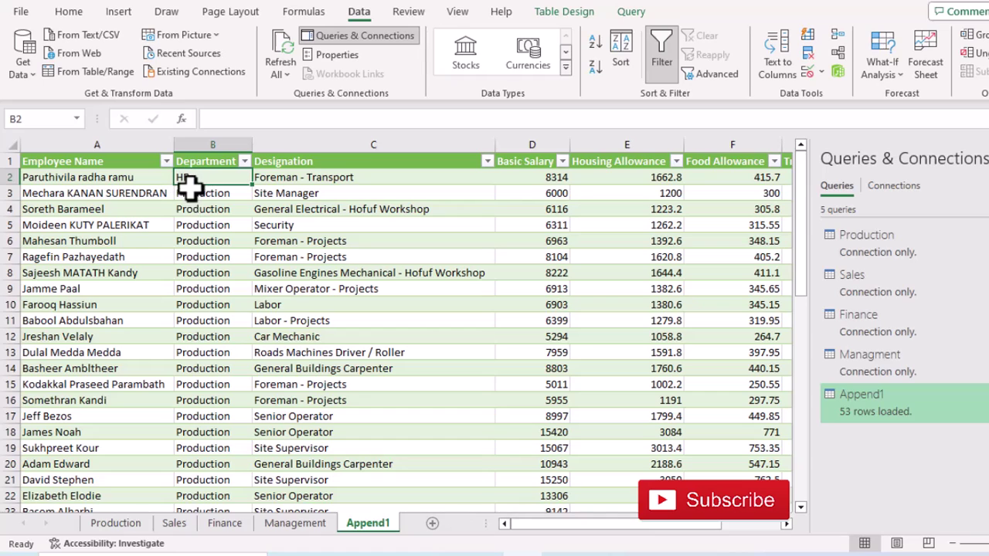
left_click(200, 225)
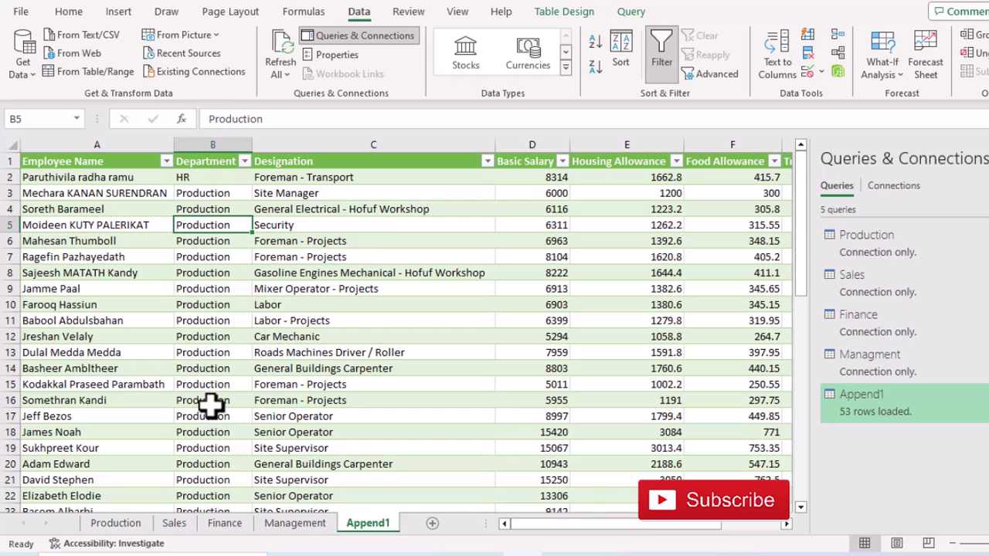
Copy the entire Append1 table starting from A1
left_click(47, 163)
key("ctrl+shift+Right")
key("ctrl+shift+Down")
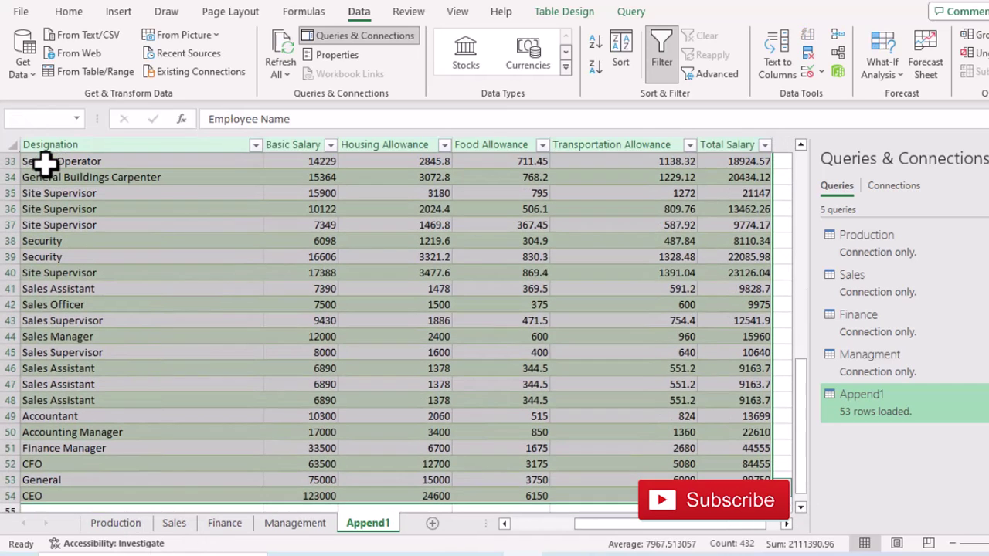
key("ctrl+c")
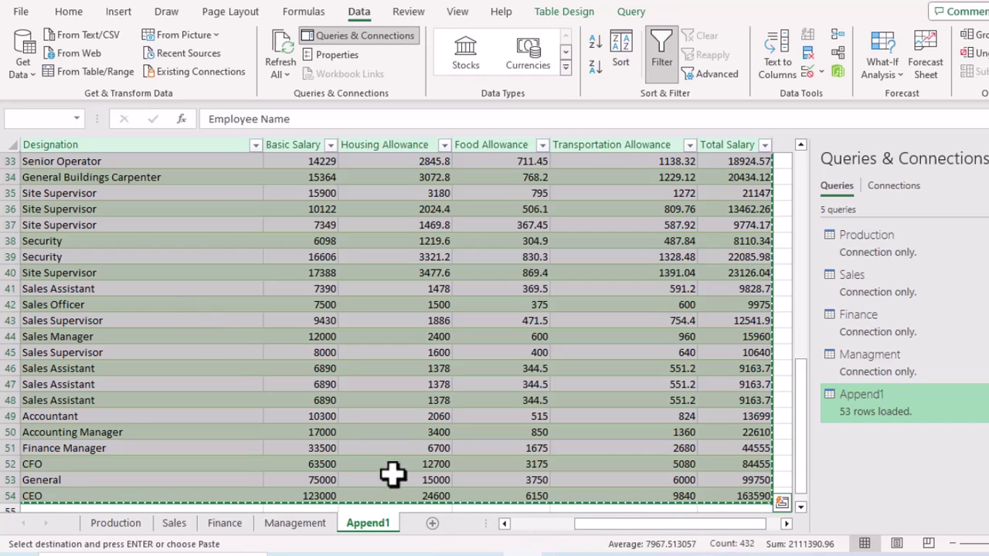
Paste the copied Append1 table into cell A1 of a new worksheet
left_click(430, 522)
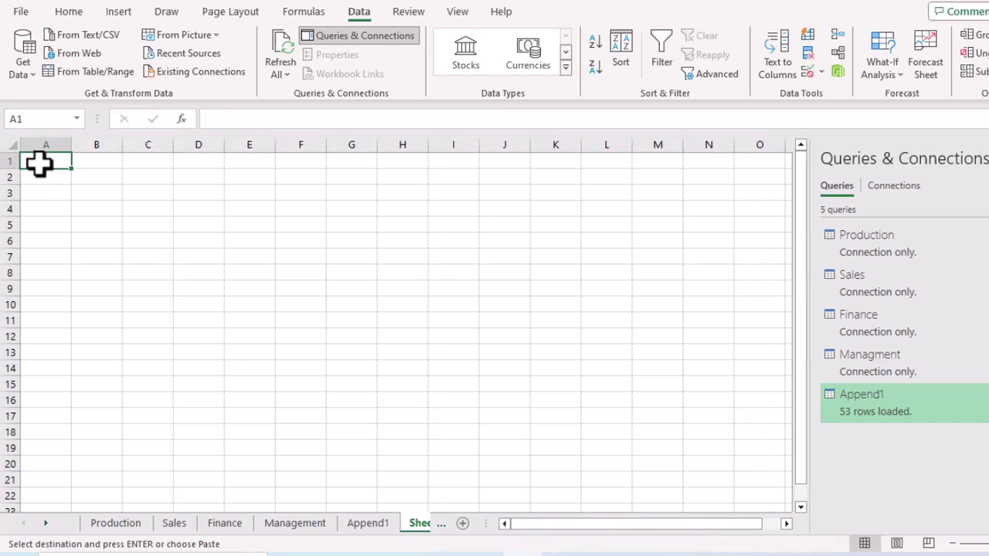
right_click(38, 160)
left_click(84, 203)
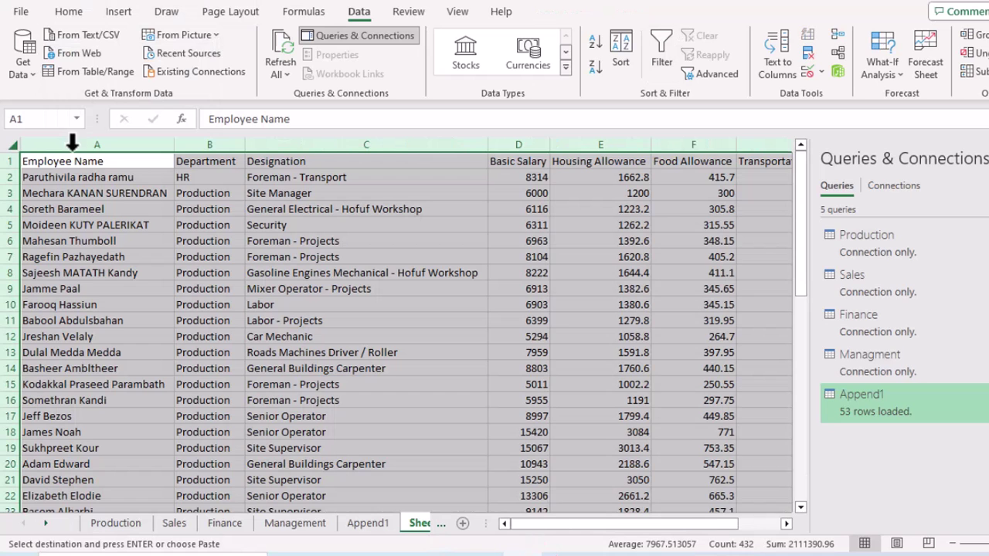
left_click(267, 197)
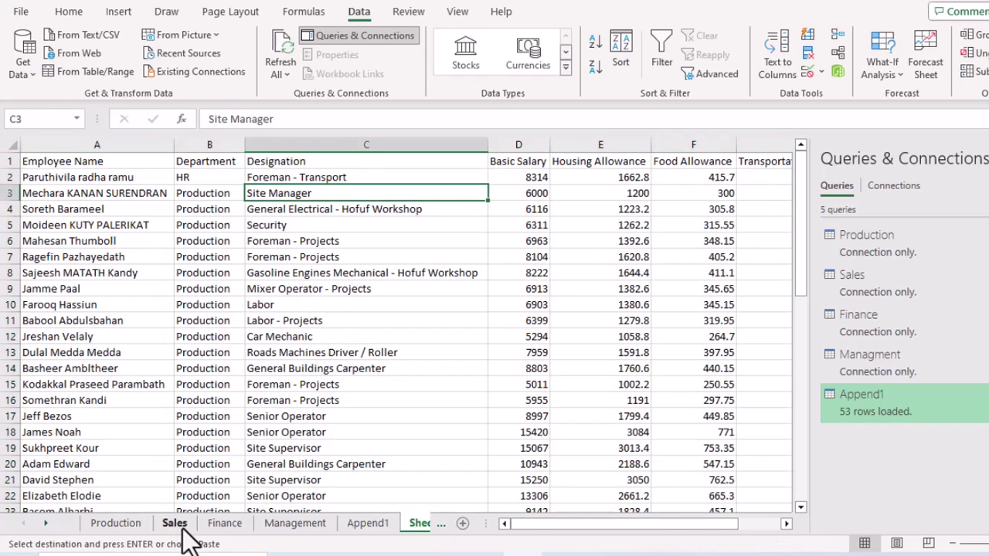
left_click(276, 483)
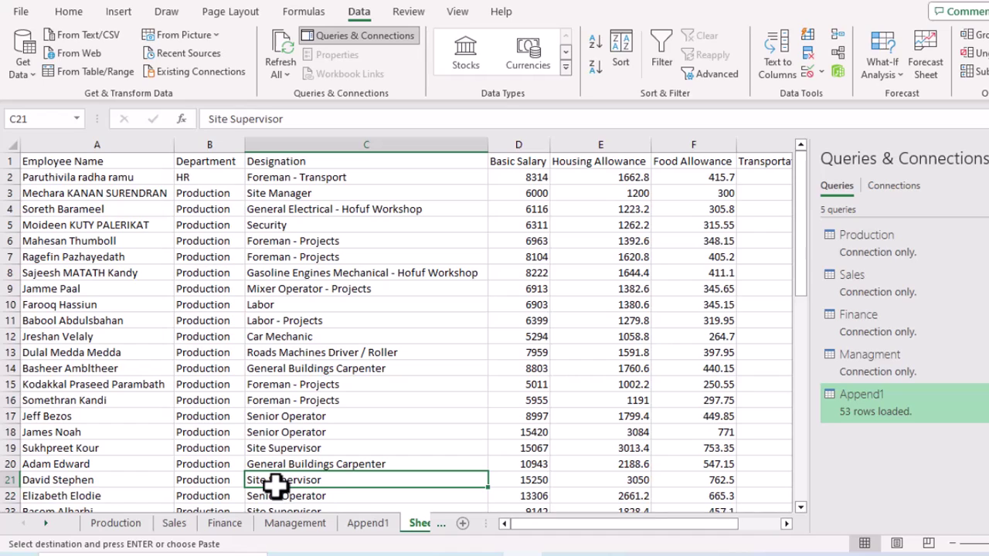